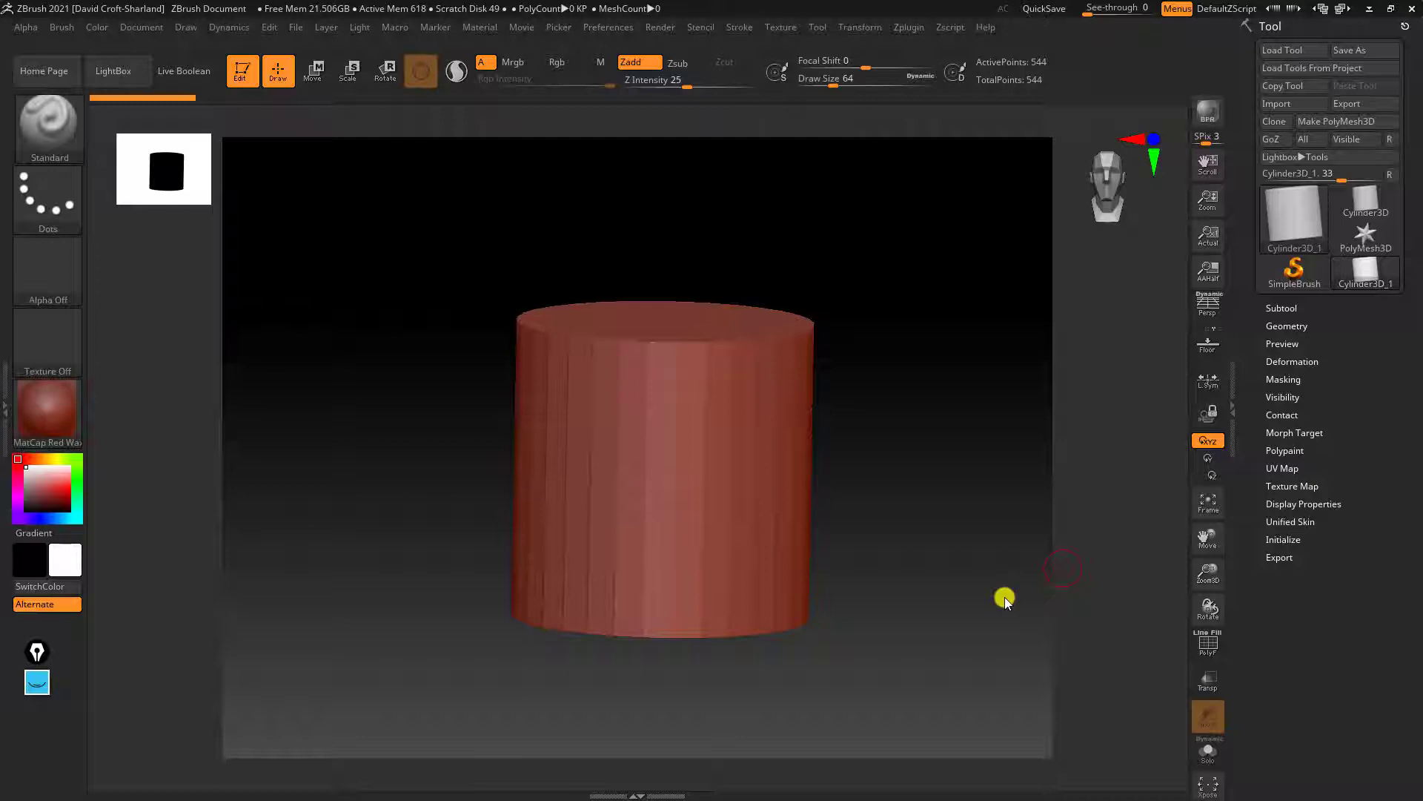
# Rotate the Cylinder3D mesh until its top flattens into a straight edge, seen side-on.
pyautogui.moveTo(1004, 598); pyautogui.dragTo(951, 567)
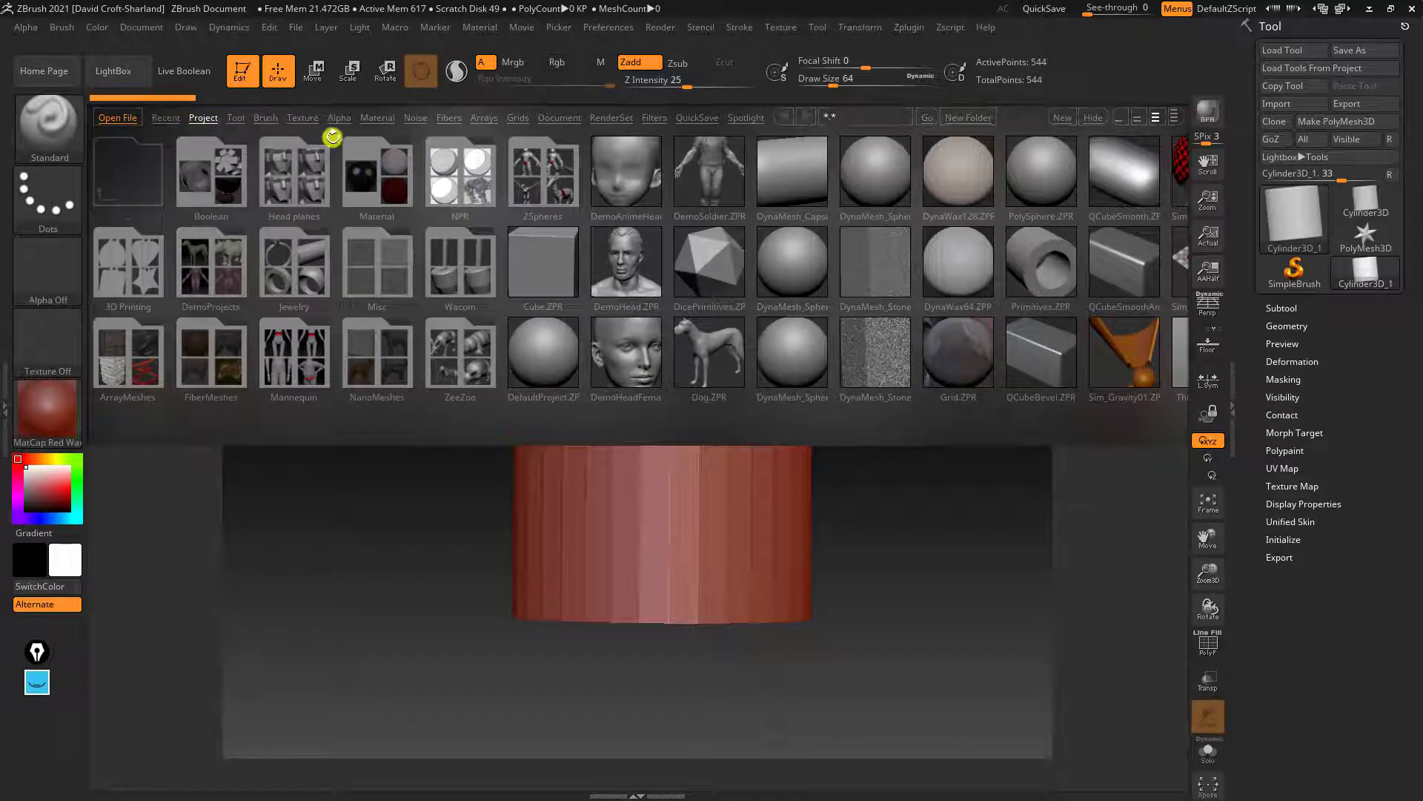
# Load DemoHeadFemale.ZPR from LightBox without saving changes to the cylinder project.
pyautogui.doubleClick(634, 369)
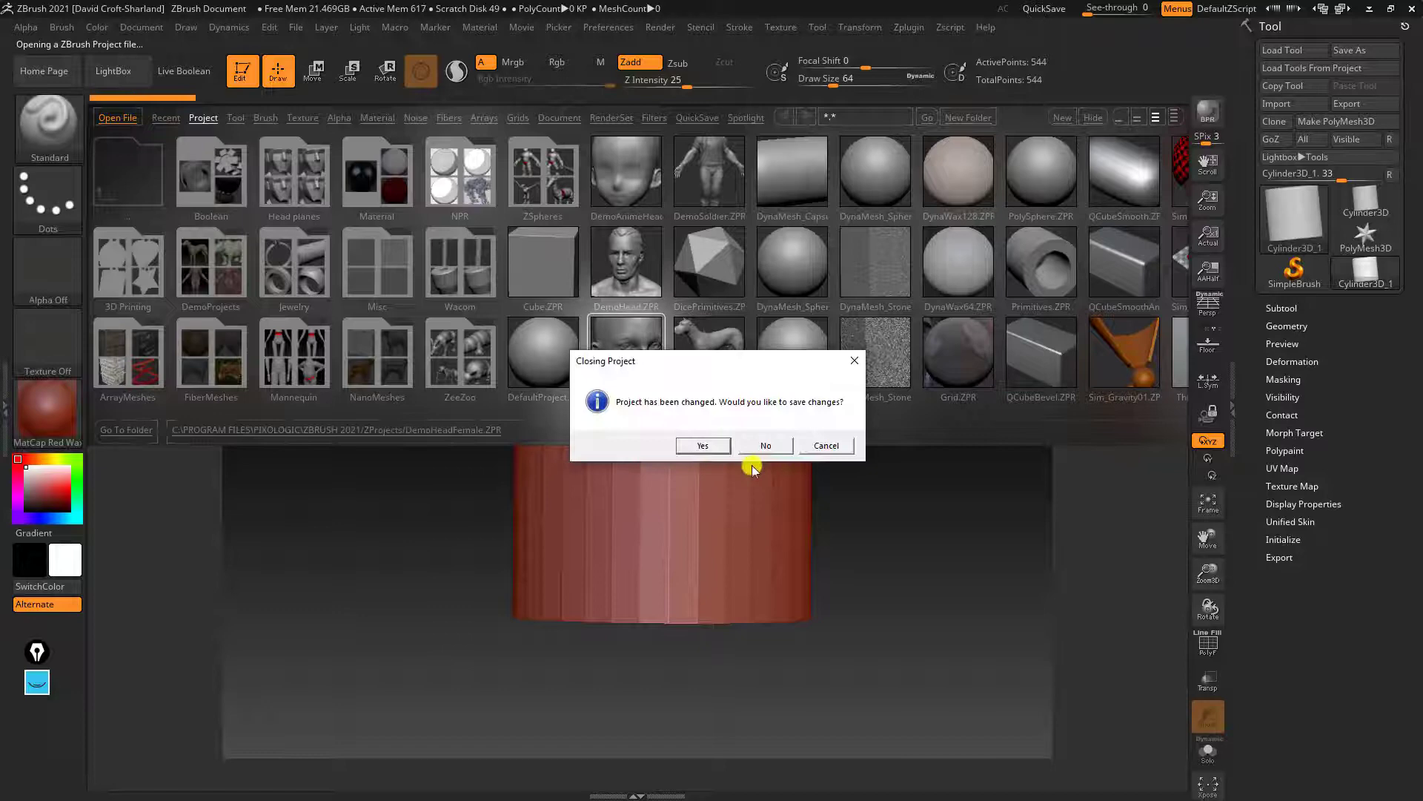
pyautogui.click(763, 445)
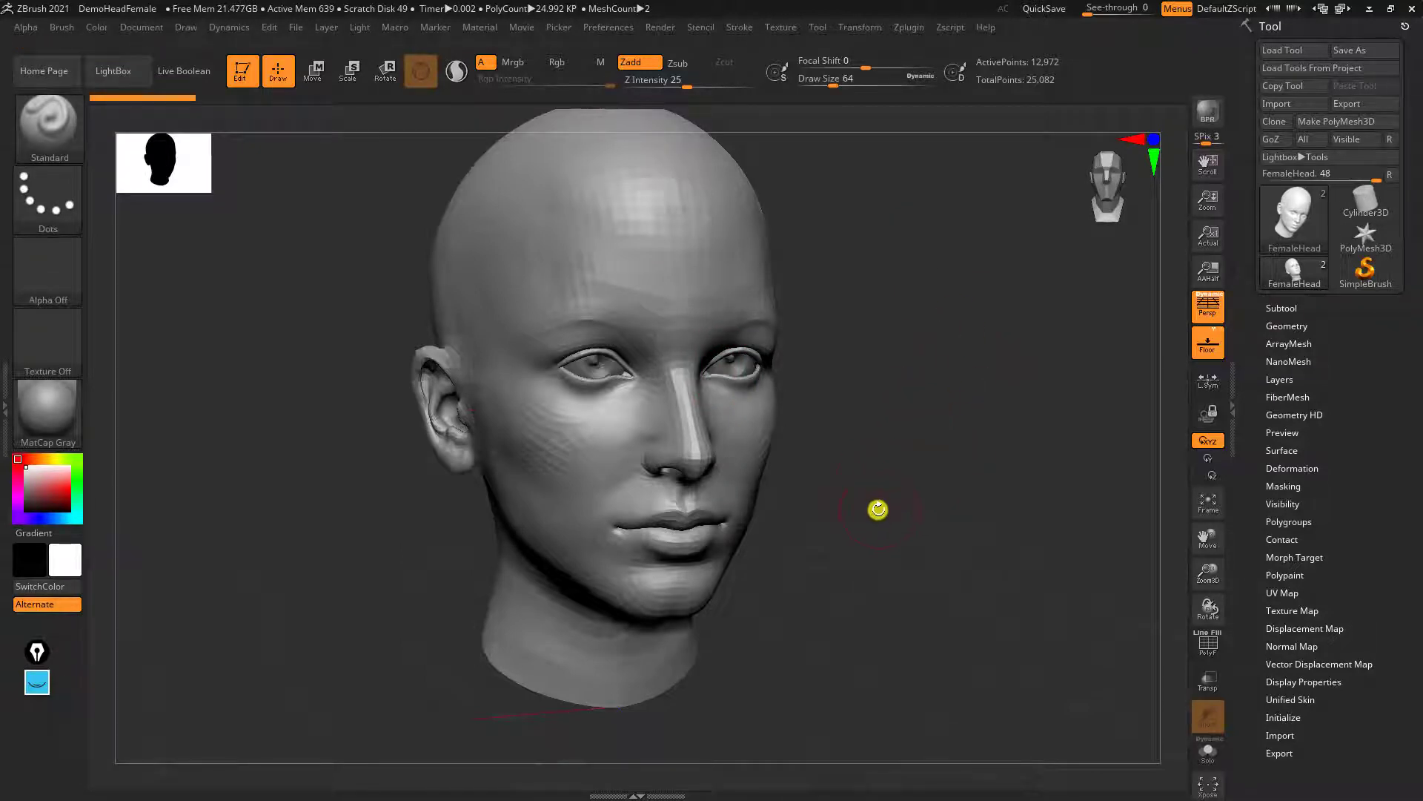
# Rotate the female head from three-quarter angle and snap it to an exact front view.
pyautogui.keyDown('shift'); pyautogui.moveTo(880, 502); pyautogui.dragTo(913, 521); pyautogui.keyUp('shift')
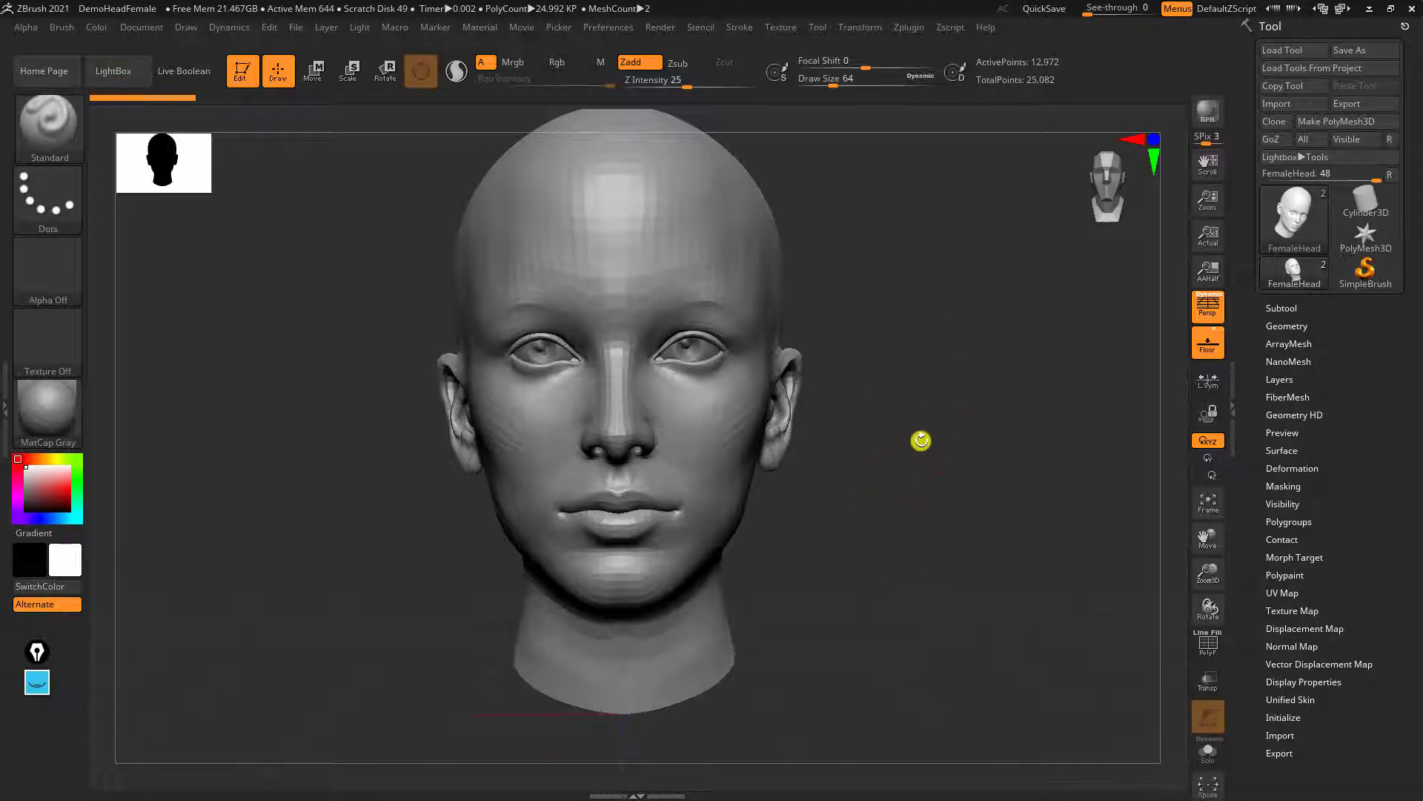
# Orbit the head to show its right side, tilt the face down, then view from above.
pyautogui.click(894, 507)
pyautogui.moveTo(880, 512); pyautogui.dragTo(976, 480)
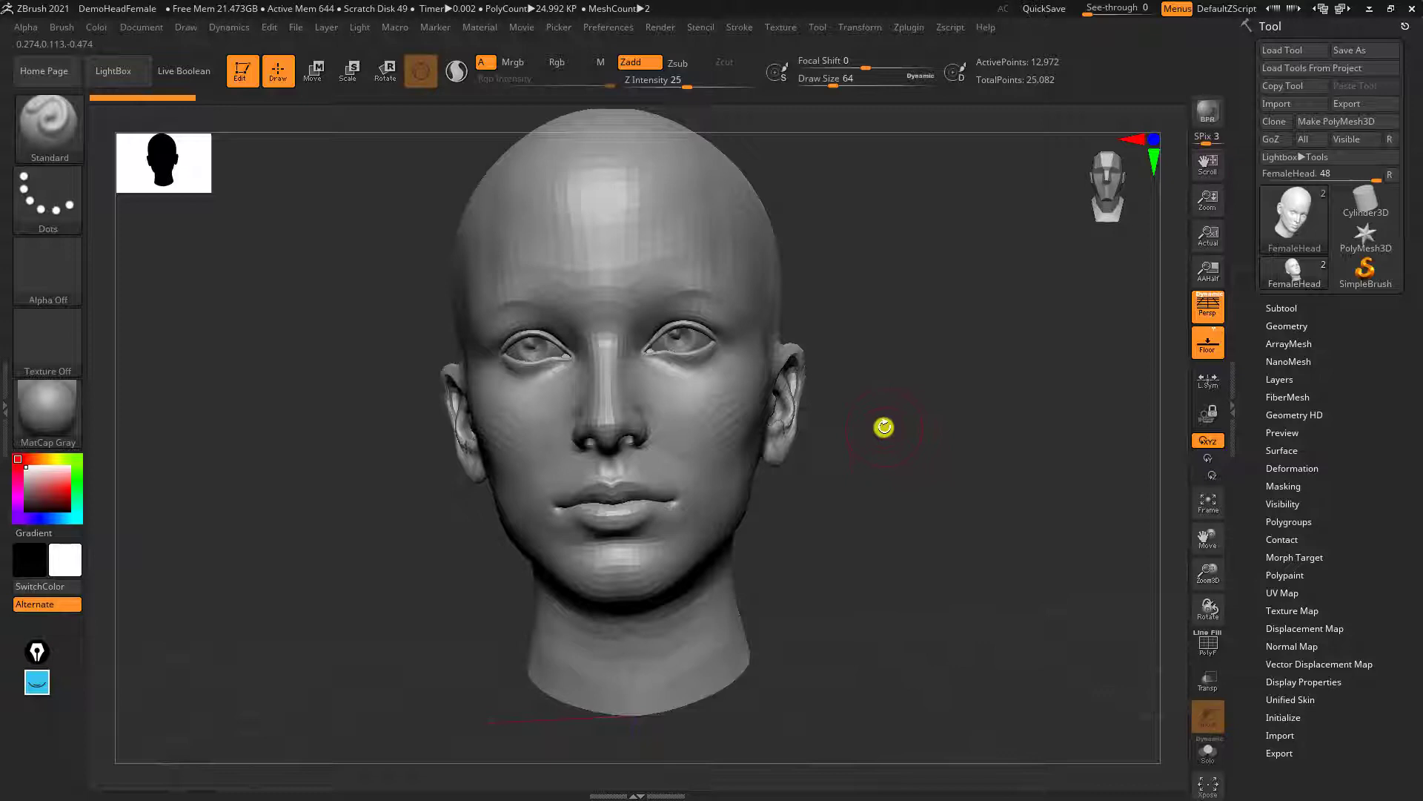
pyautogui.moveTo(883, 416); pyautogui.dragTo(1014, 494)
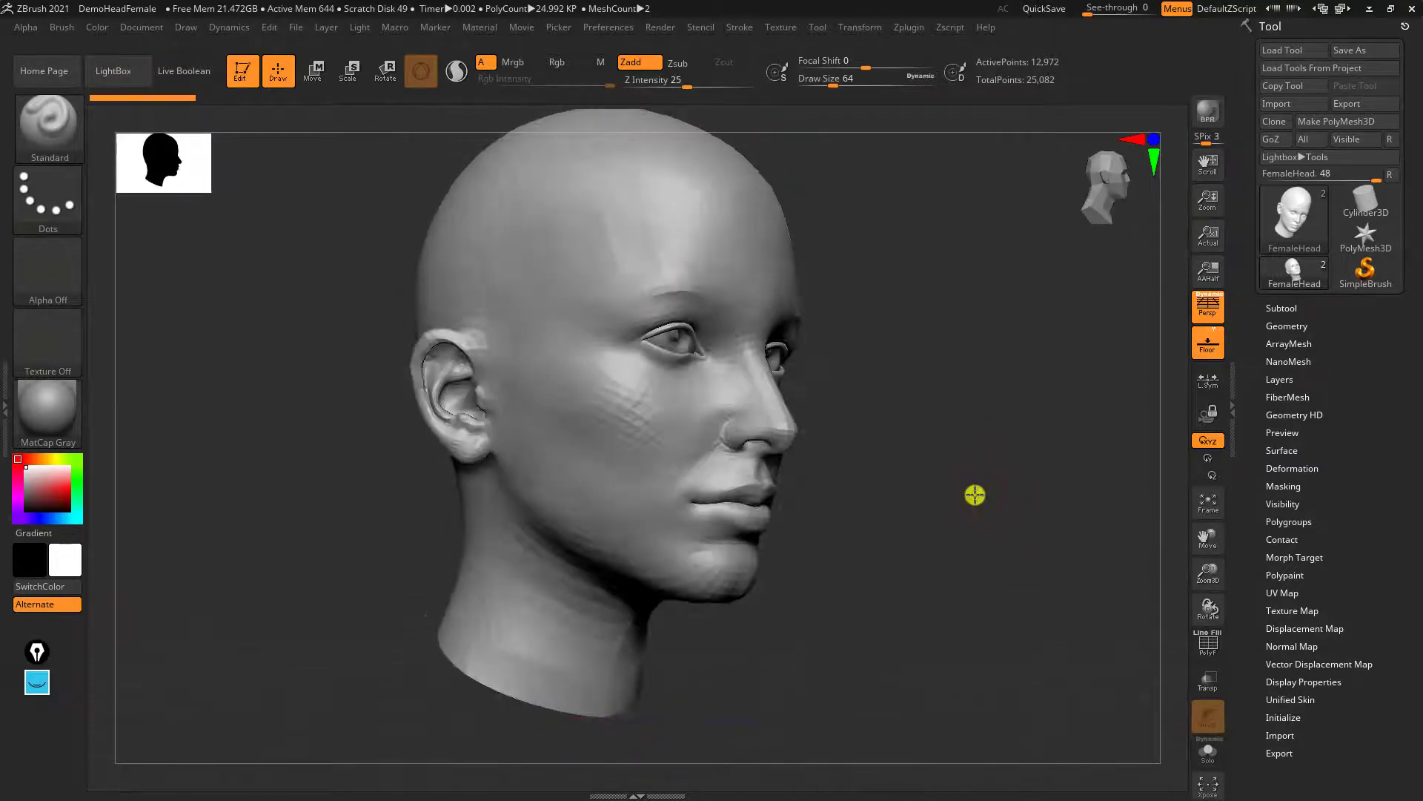
pyautogui.keyDown('shift'); pyautogui.moveTo(975, 494); pyautogui.dragTo(984, 545); pyautogui.keyUp('shift')
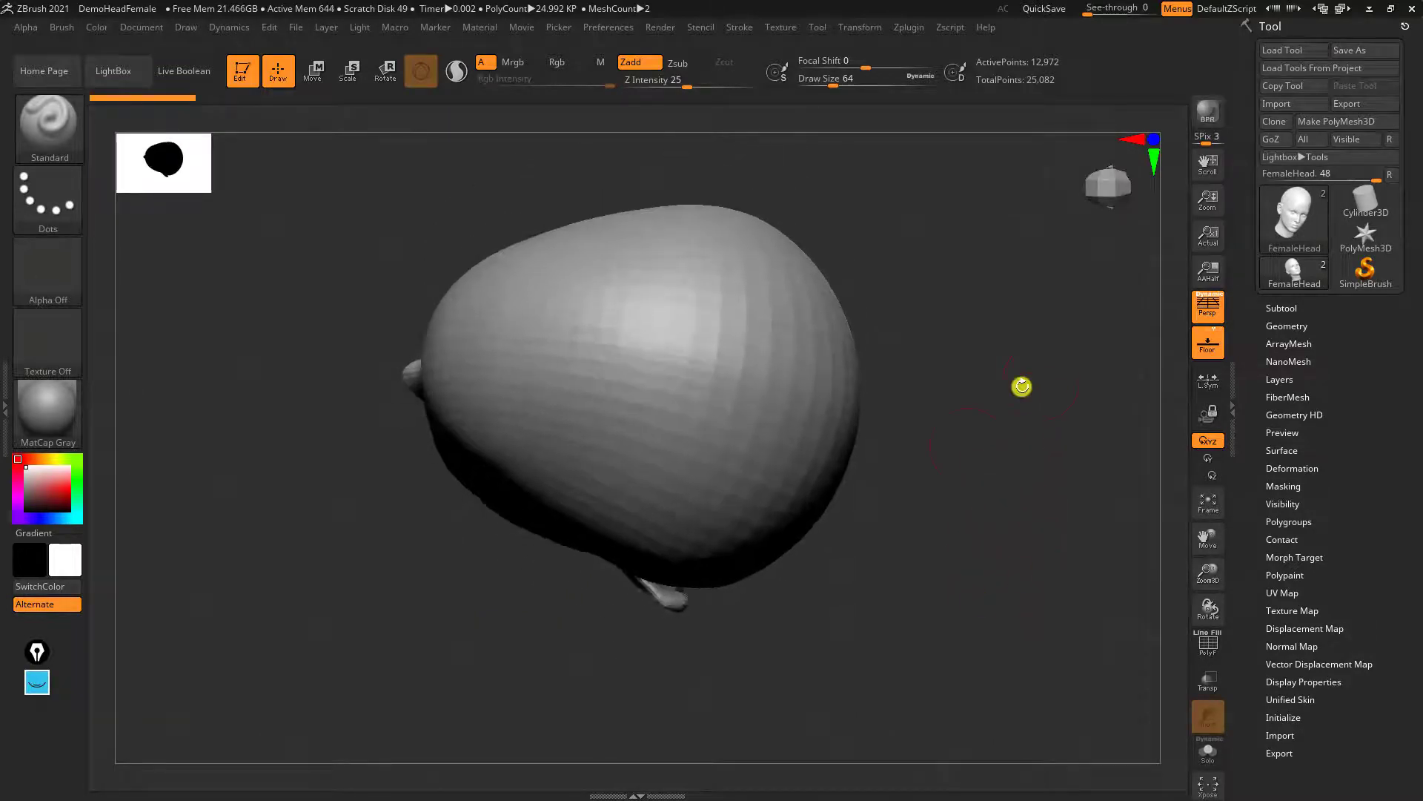
# Rotate the head from top view through left profile, then Shift-snap to straight front.
pyautogui.moveTo(968, 486)
pyautogui.mouseDown()
pyautogui.moveTo(931, 534)
pyautogui.moveTo(942, 507)
pyautogui.mouseUp()
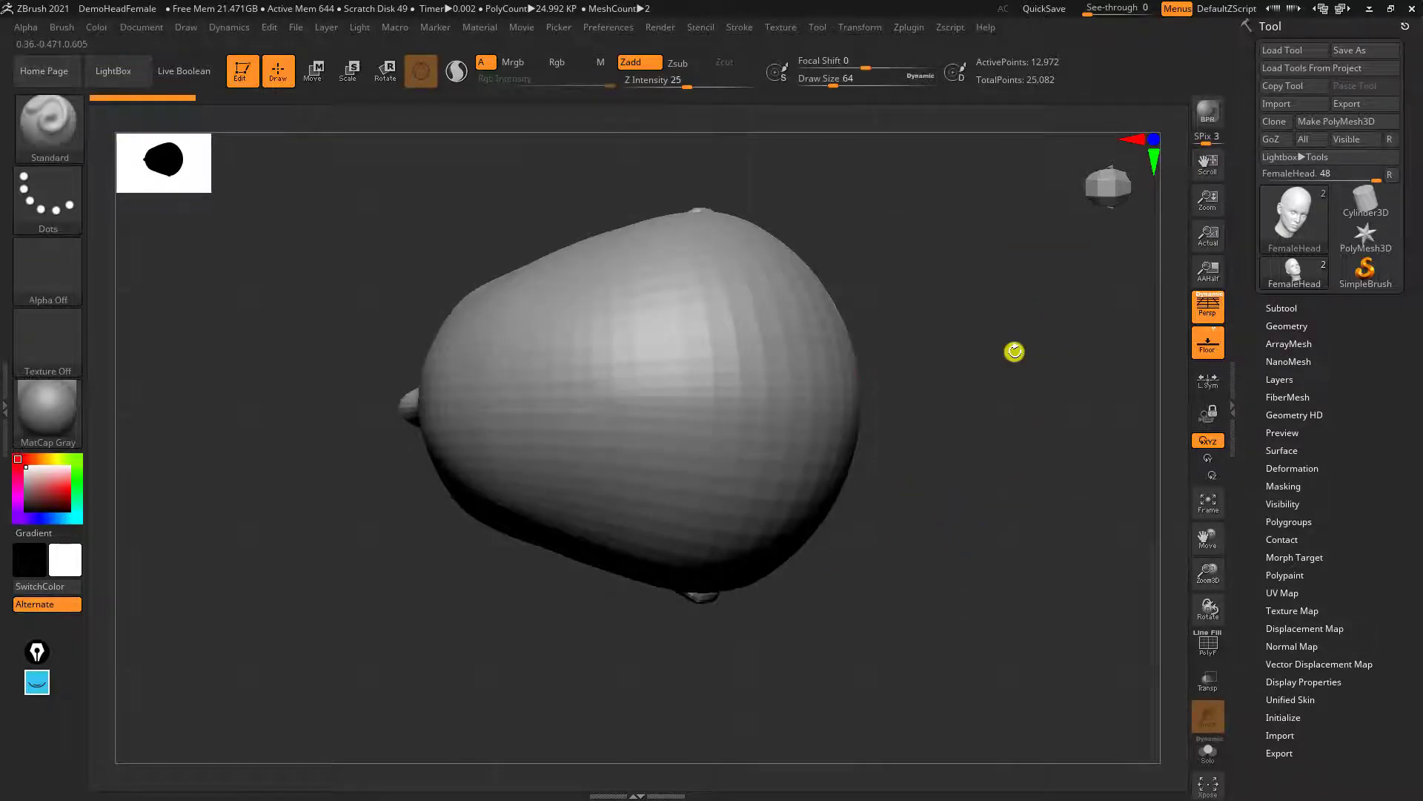
pyautogui.moveTo(952, 590); pyautogui.dragTo(928, 616)
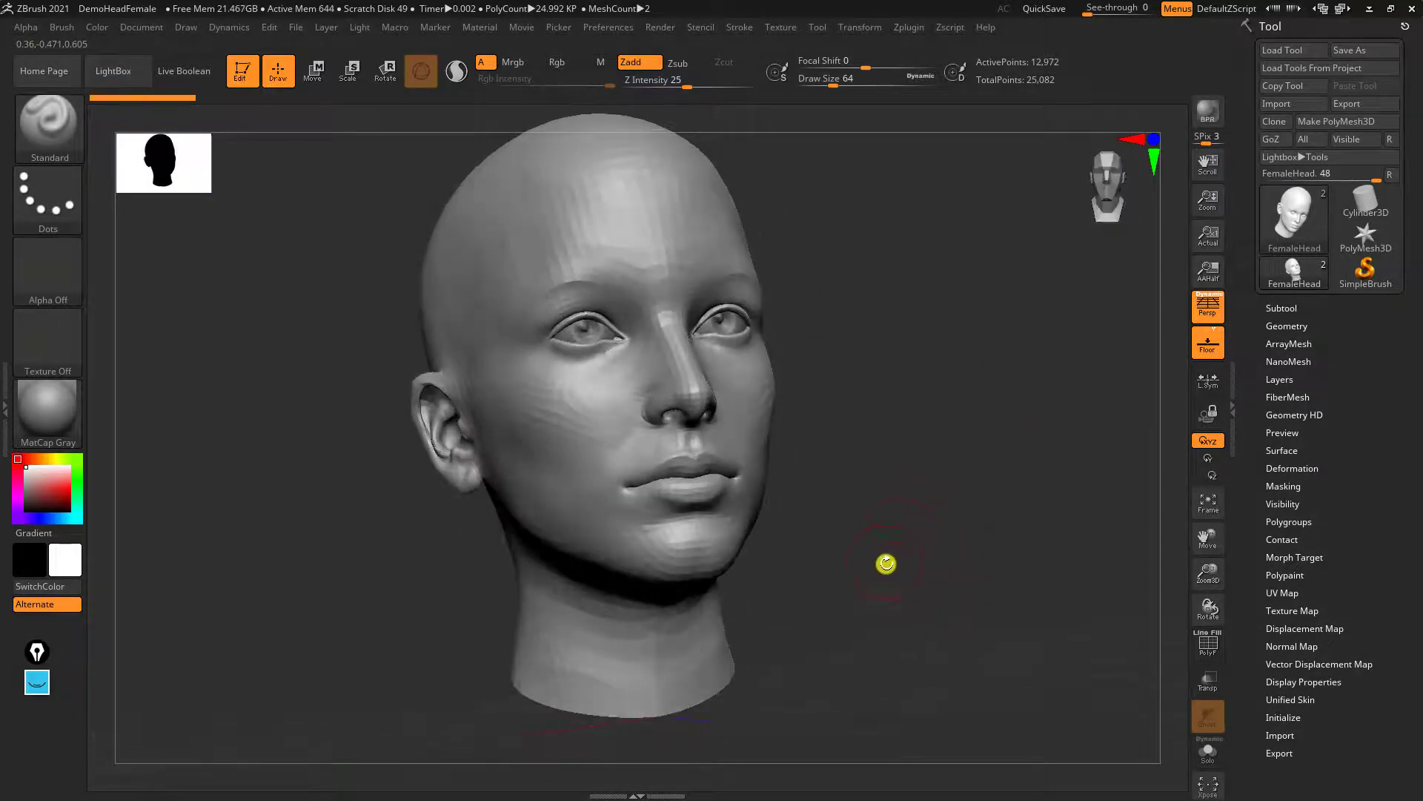
pyautogui.moveTo(886, 563); pyautogui.dragTo(925, 561)
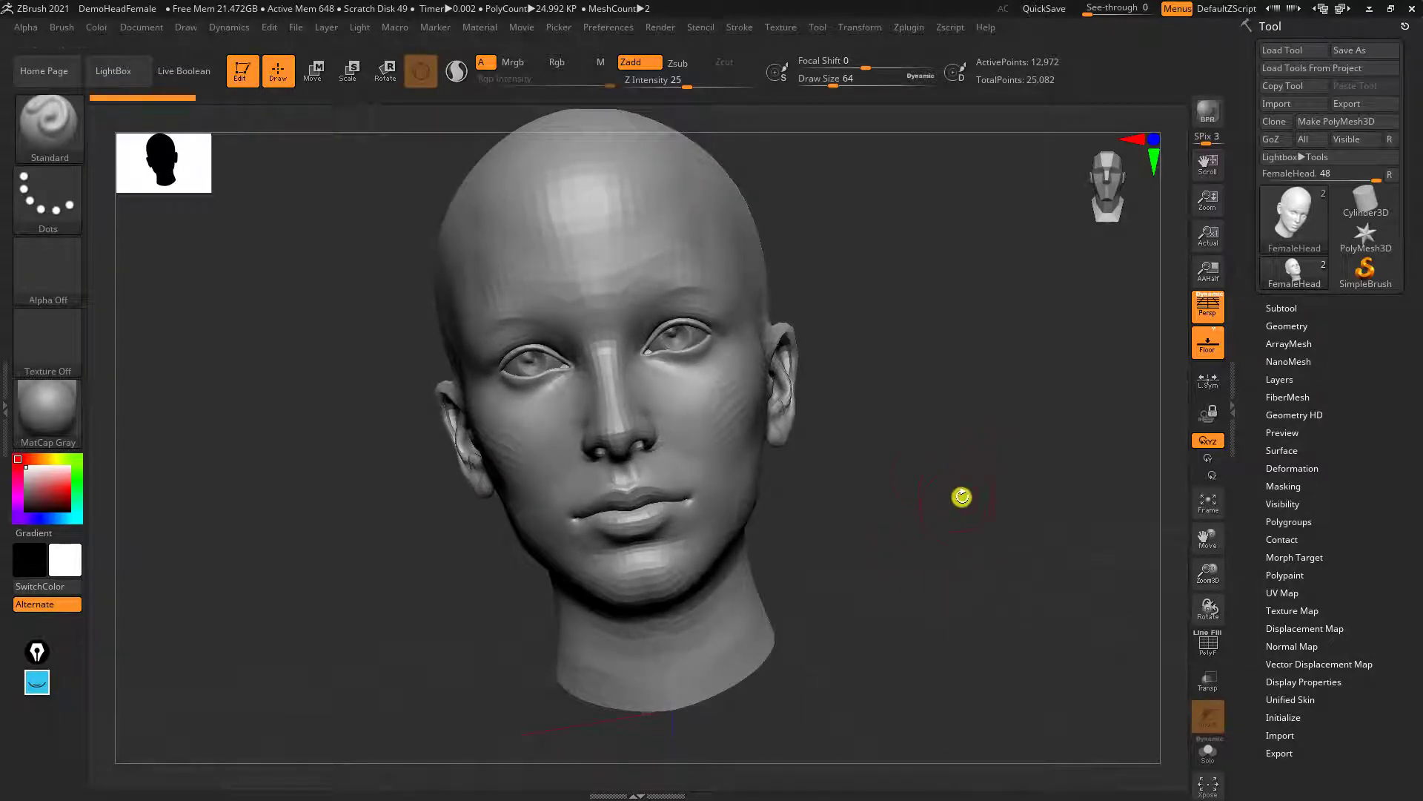
pyautogui.moveTo(900, 498); pyautogui.dragTo(899, 503)
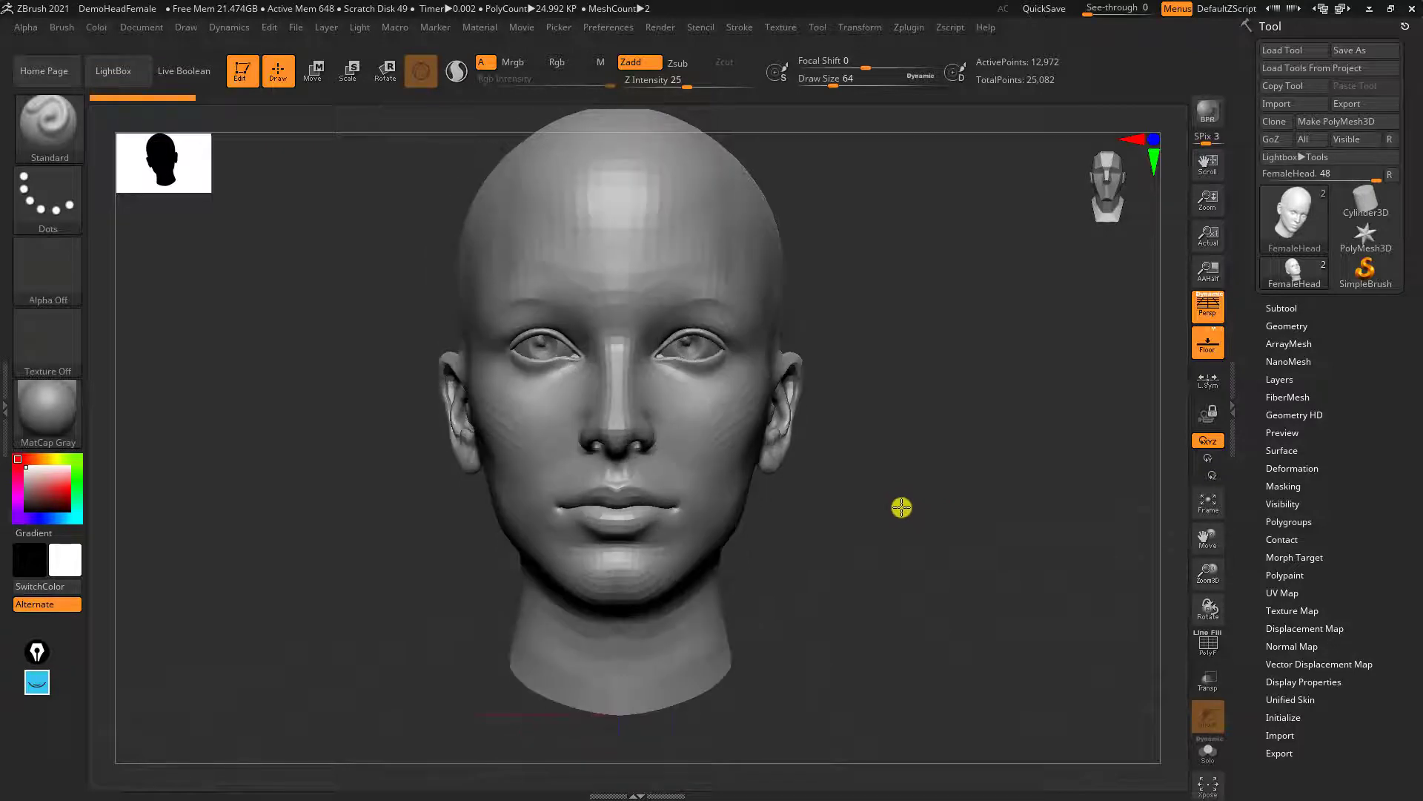
pyautogui.press('shift')
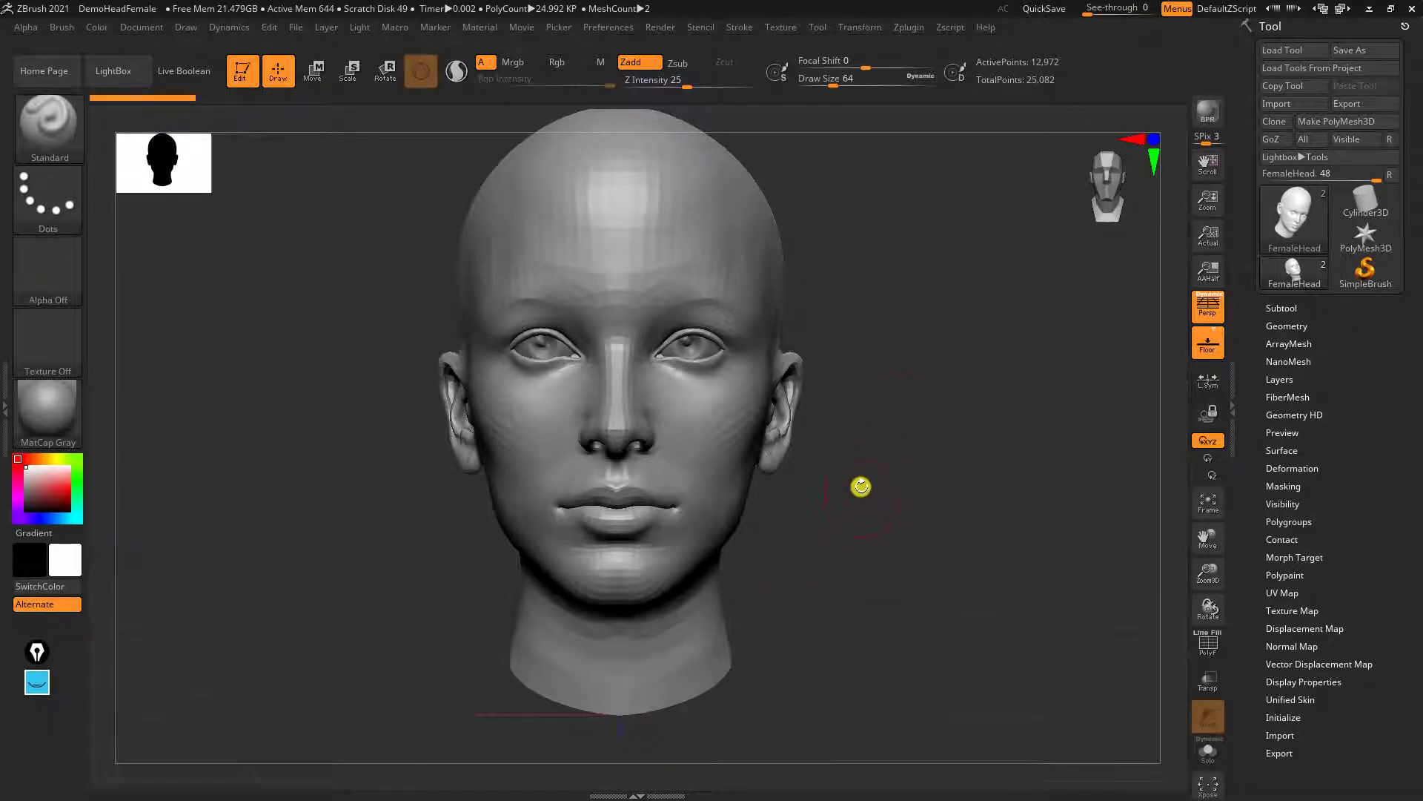
# Swing the head to its left profile, shift it right, and turn it back near front.
pyautogui.moveTo(866, 481); pyautogui.dragTo(945, 442)
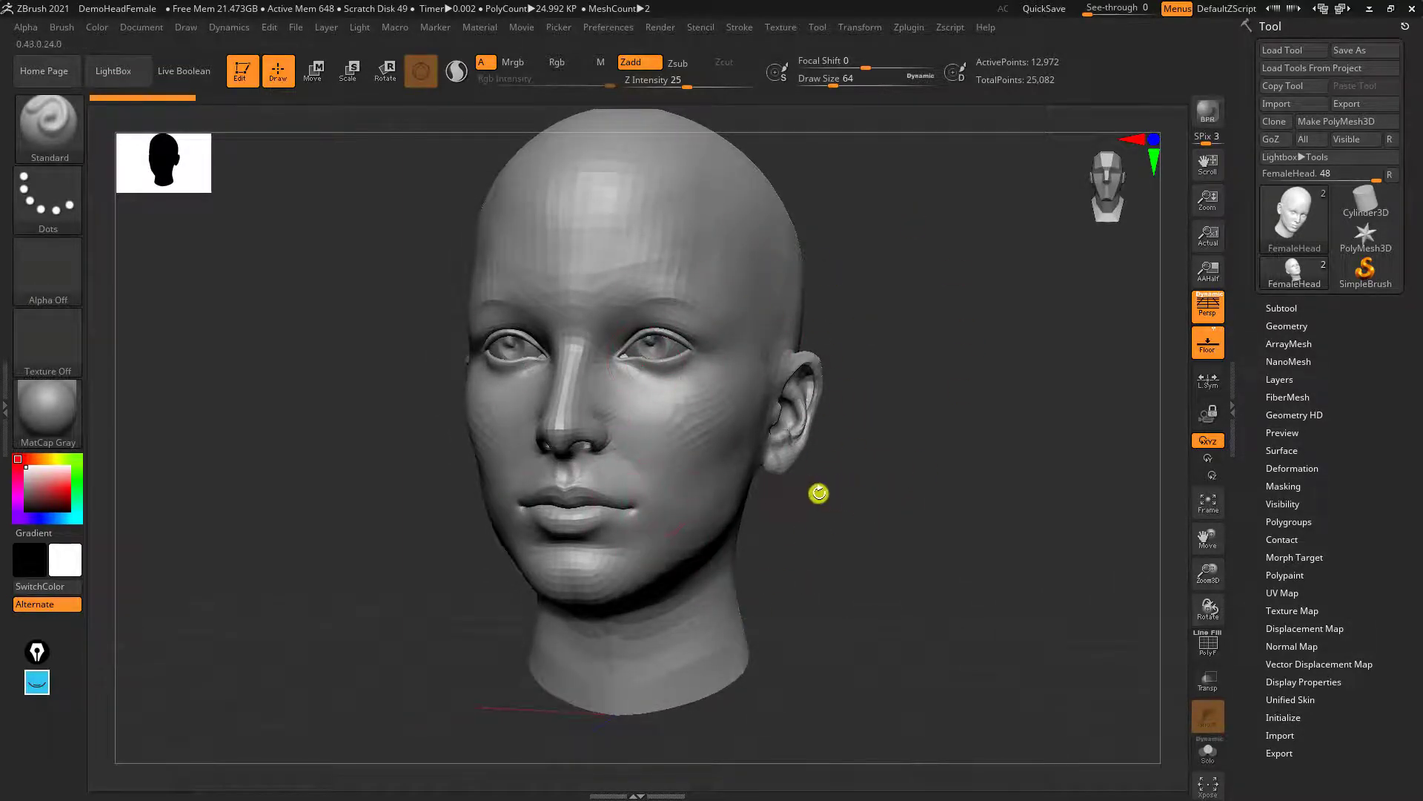
pyautogui.moveTo(833, 522); pyautogui.dragTo(880, 502)
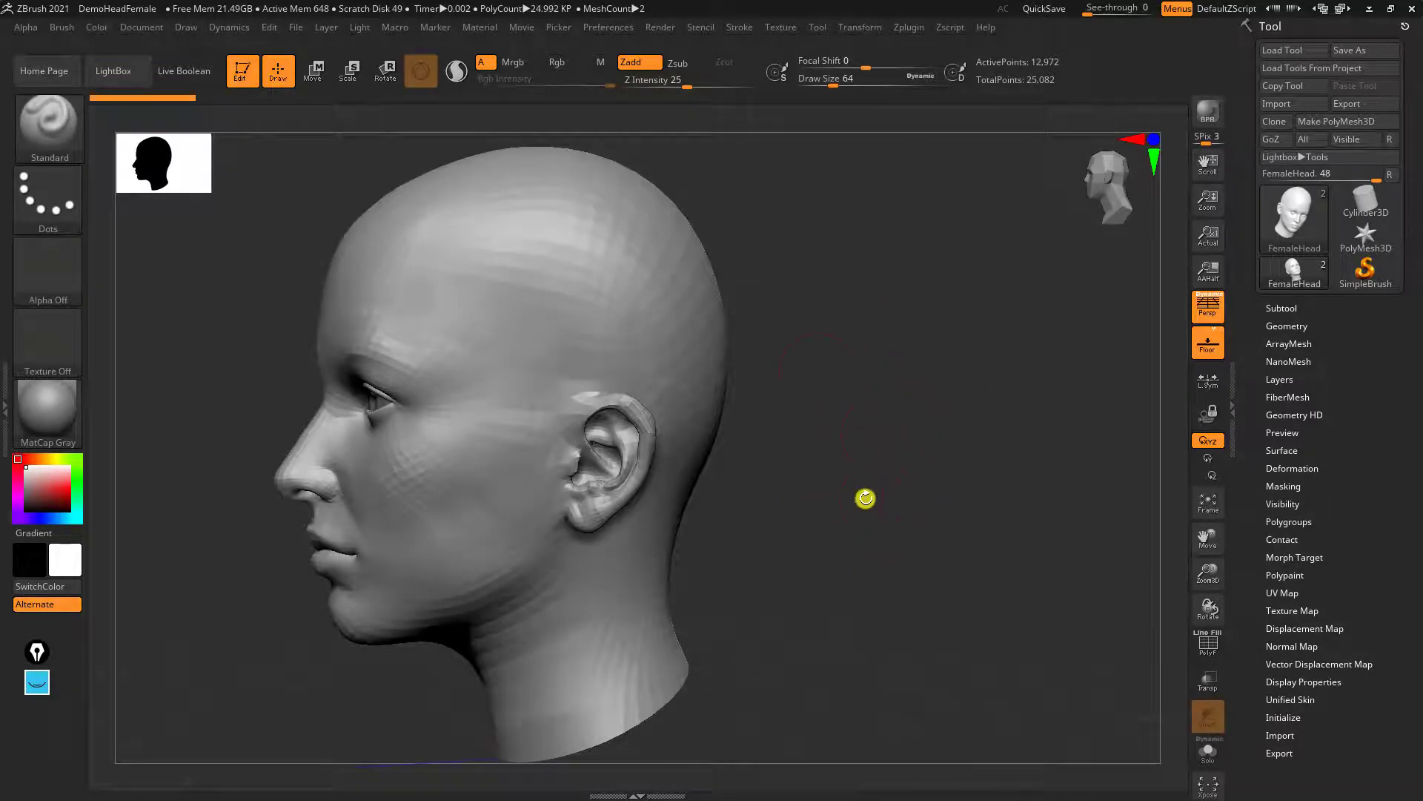
pyautogui.moveTo(887, 522); pyautogui.dragTo(931, 503)
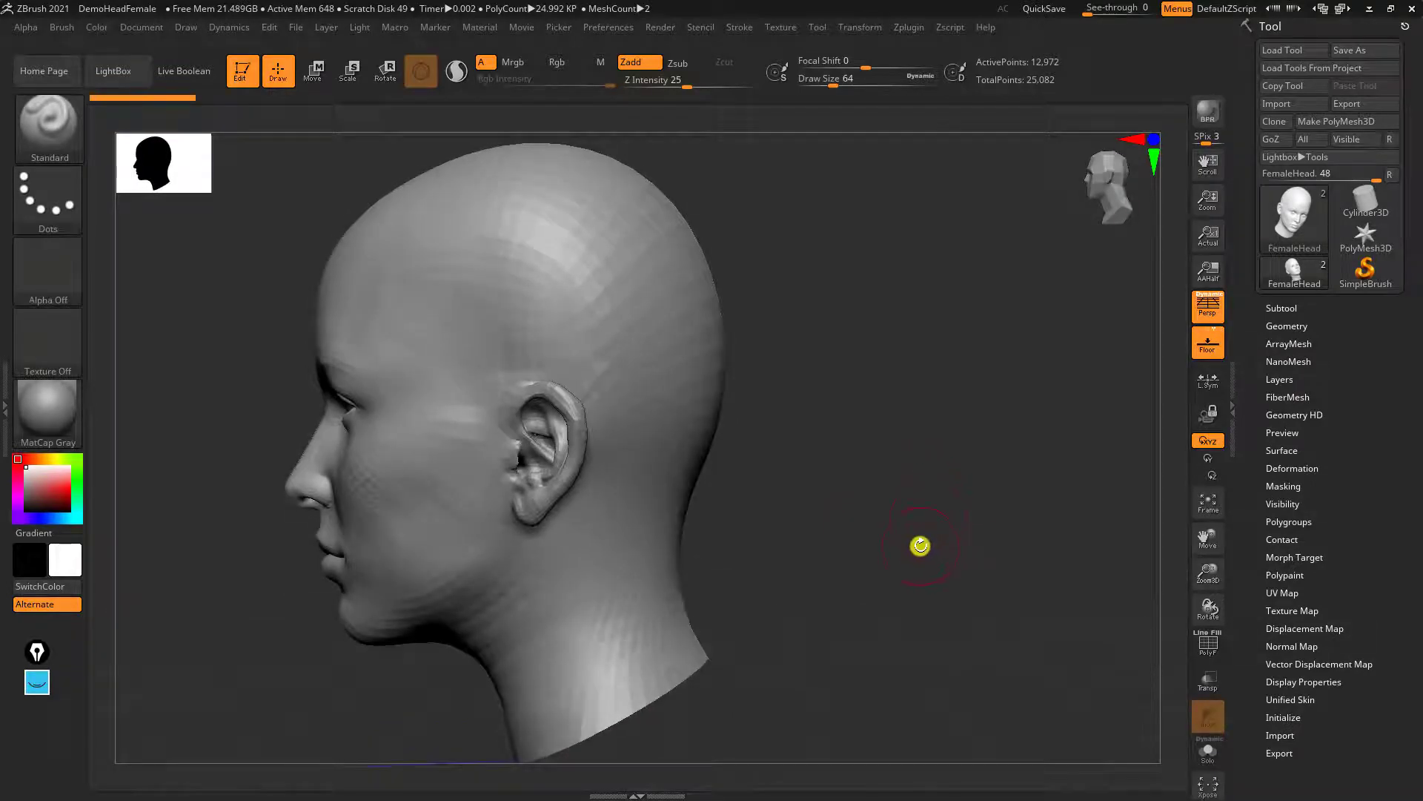
pyautogui.moveTo(818, 474); pyautogui.dragTo(929, 534)
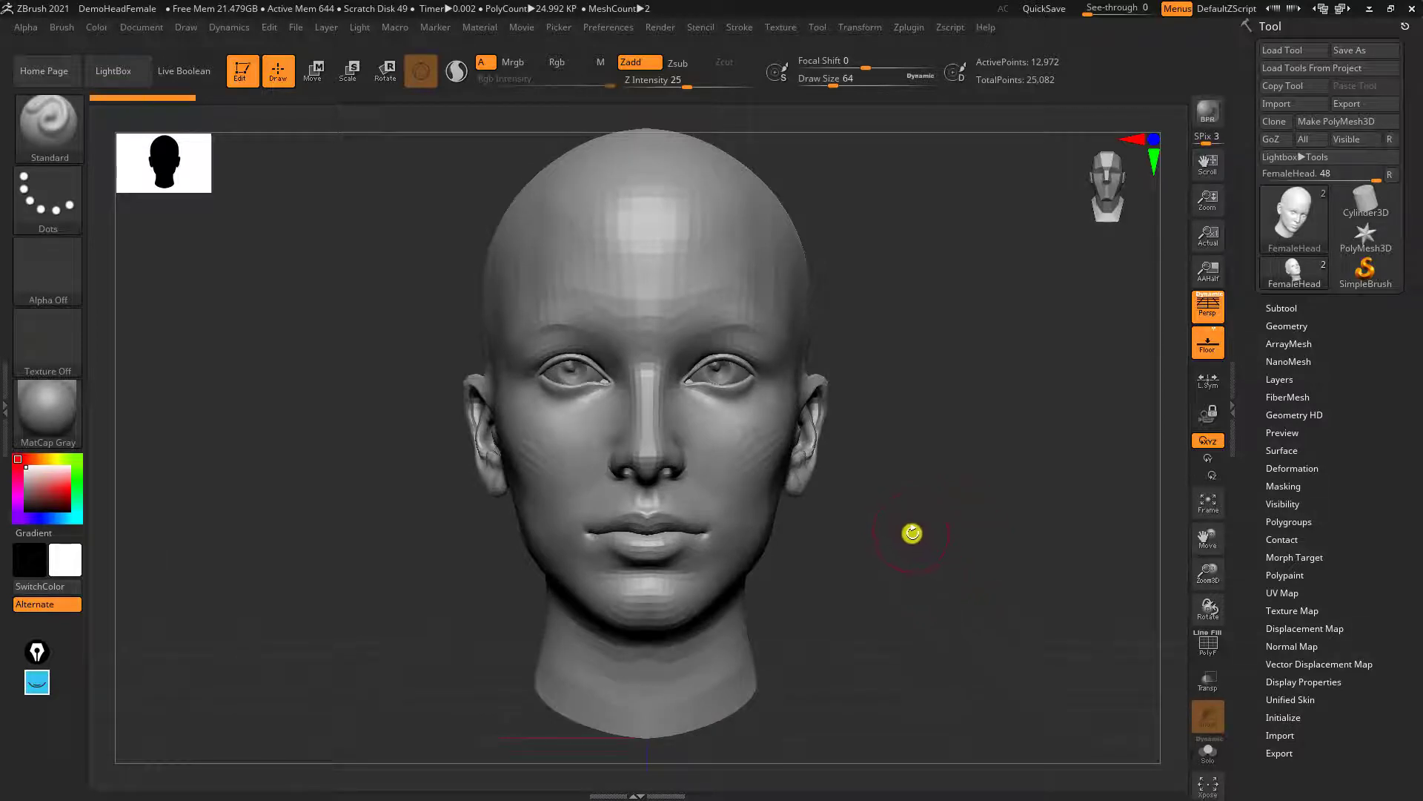
# Tilt the head forward to show the crown and orbit on to a three-quarter side view.
pyautogui.moveTo(939, 479); pyautogui.dragTo(853, 531)
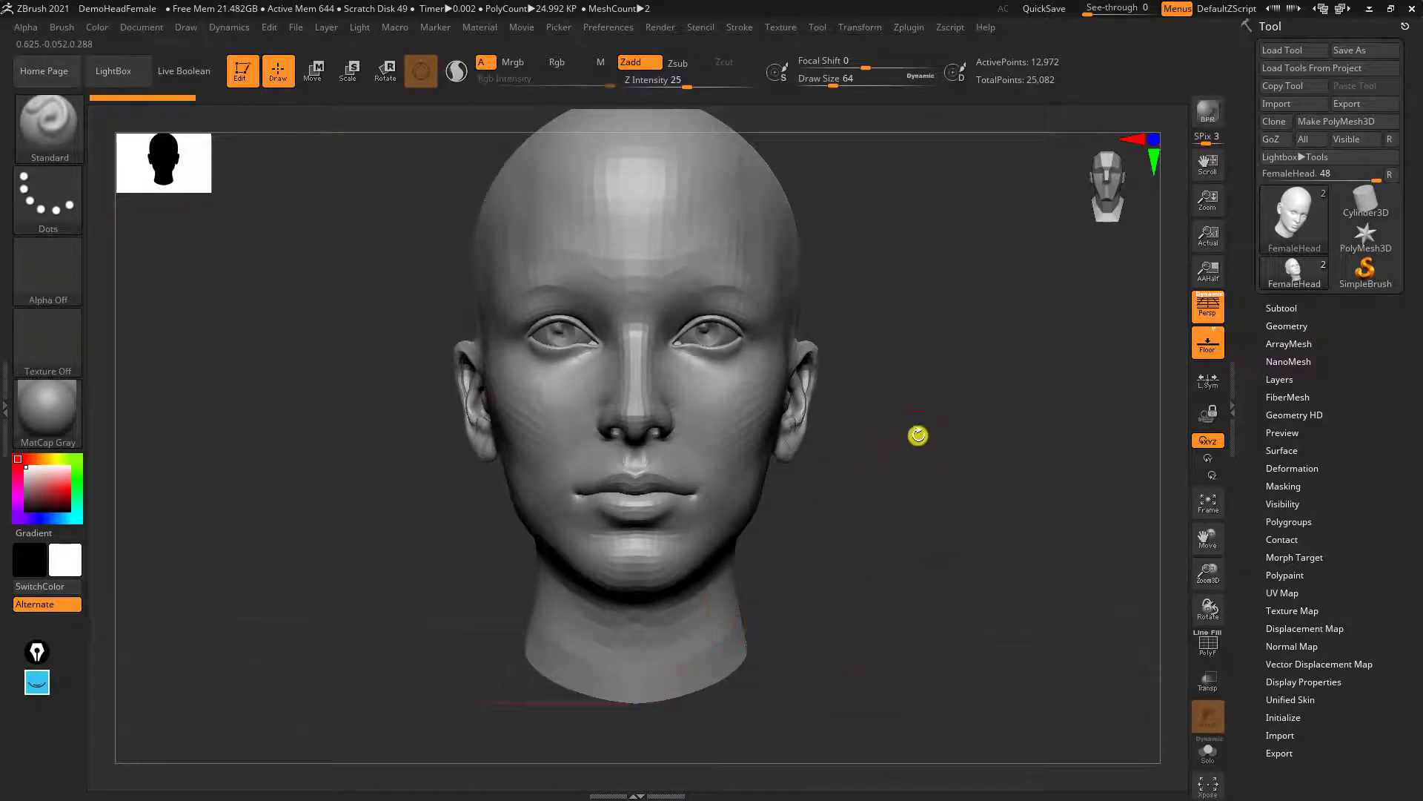
pyautogui.moveTo(918, 435); pyautogui.dragTo(938, 486)
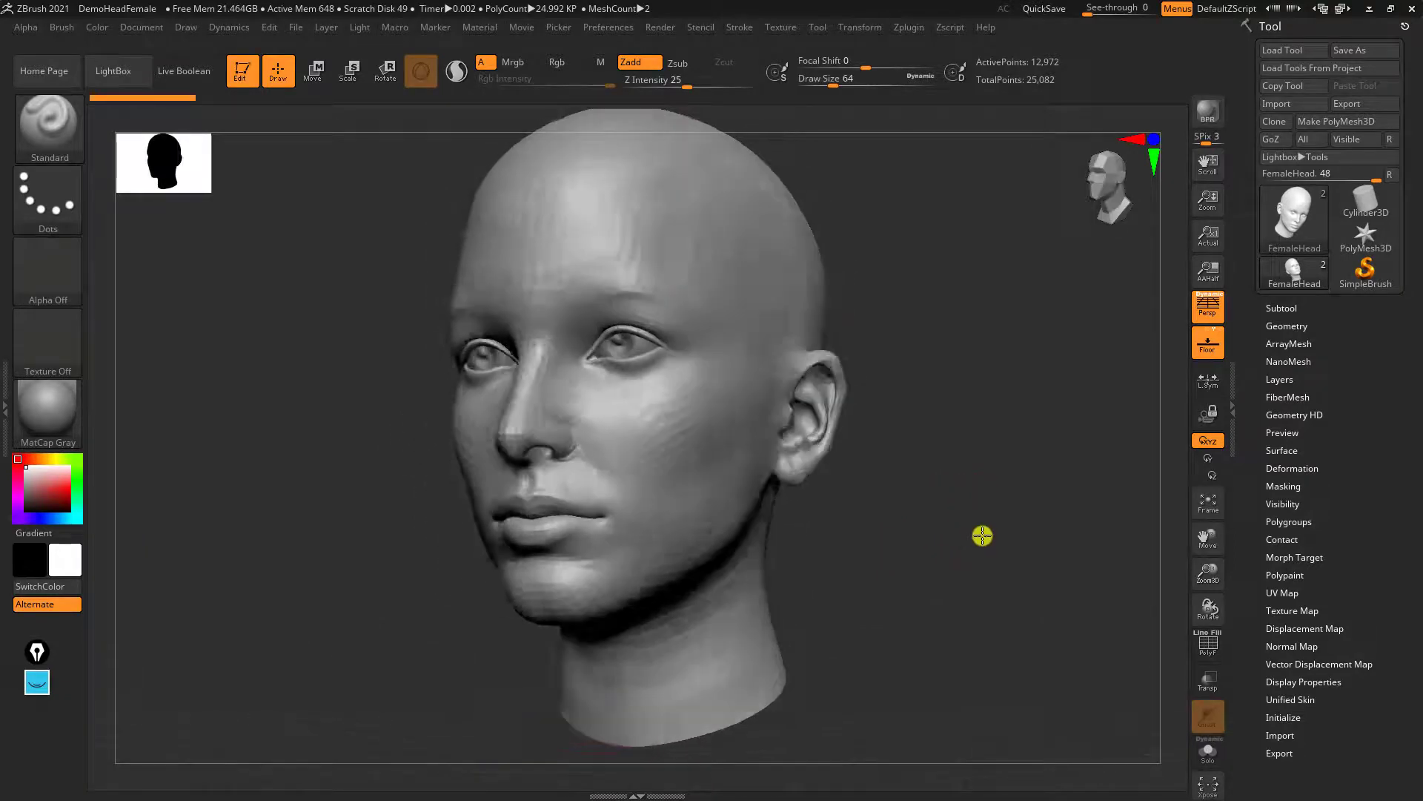
# Snap the head to front view, orbit to see it slightly from below, then re-snap front.
pyautogui.moveTo(983, 535); pyautogui.dragTo(971, 546)
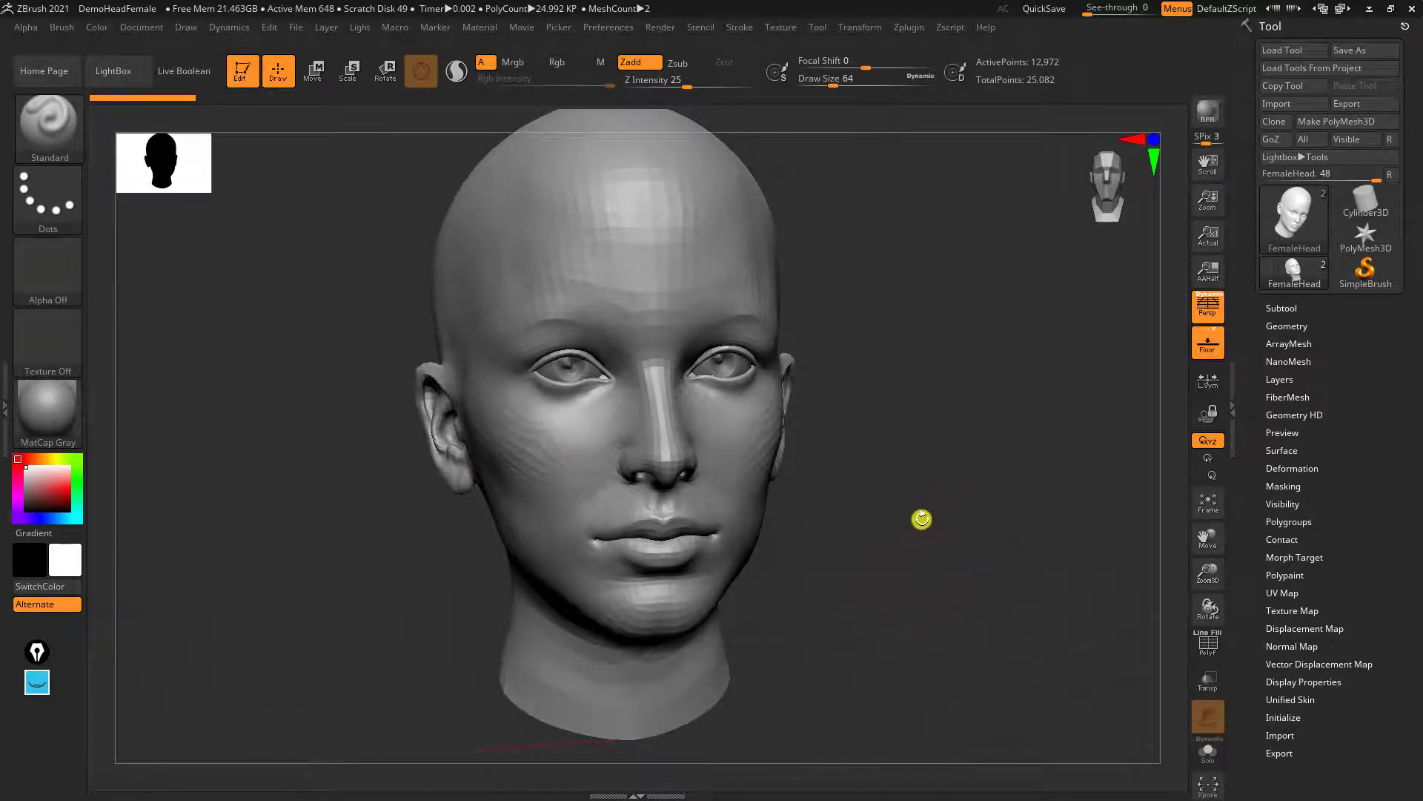
pyautogui.click(945, 538)
pyautogui.moveTo(922, 484); pyautogui.dragTo(909, 445)
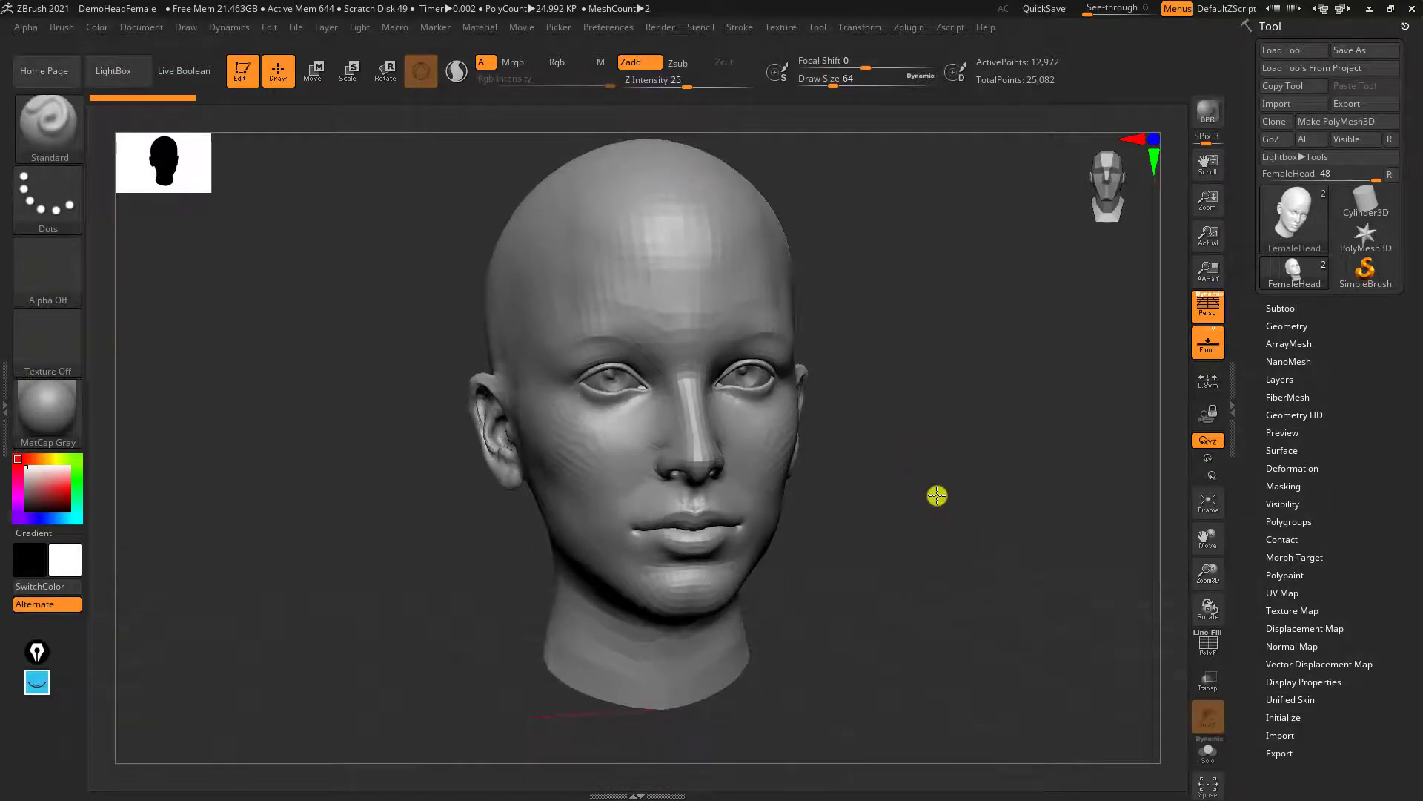
pyautogui.keyDown('shift'); pyautogui.moveTo(937, 492); pyautogui.dragTo(940, 499); pyautogui.keyUp('shift')
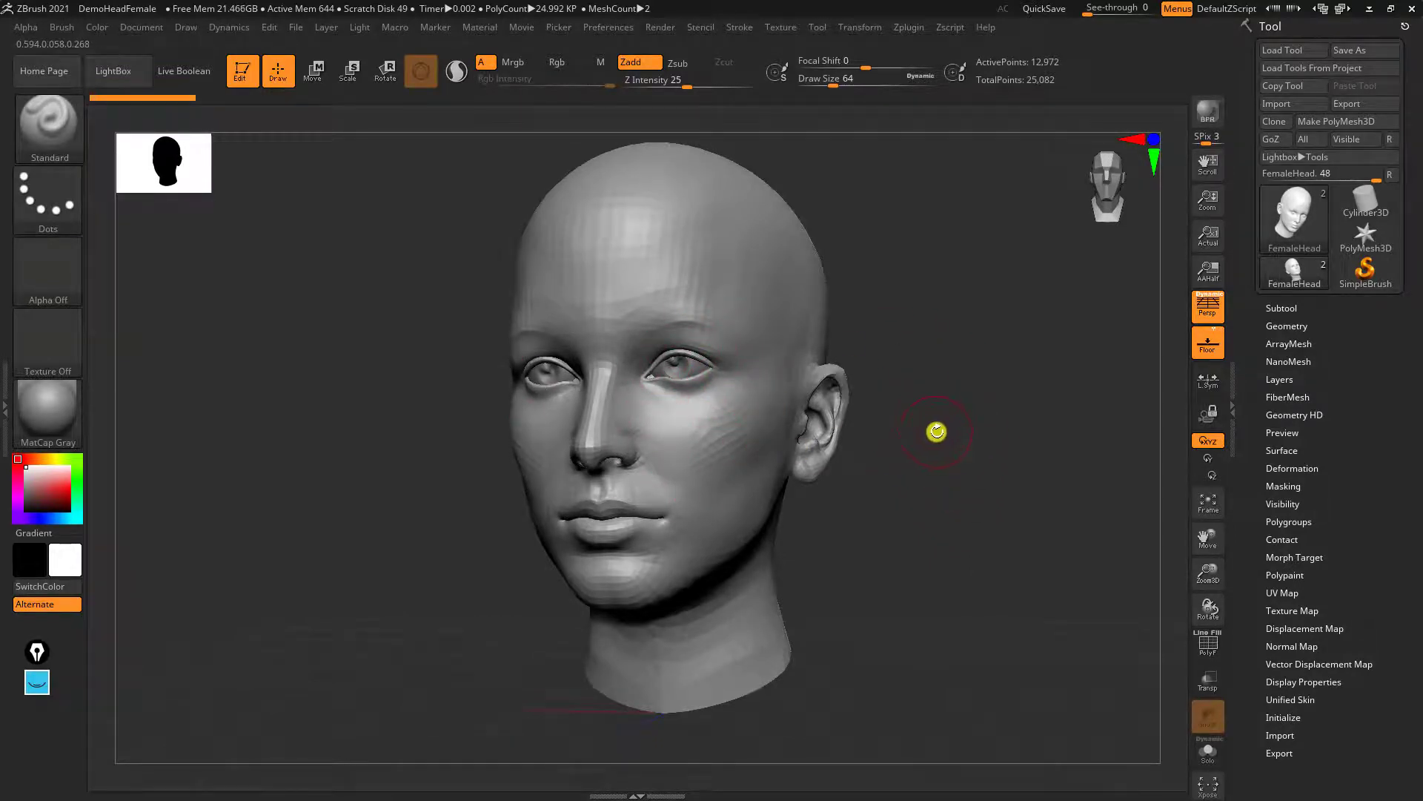
# Turn the head more frontal and zoom in on the nose, eye and cheek.
pyautogui.moveTo(949, 375)
pyautogui.mouseDown()
pyautogui.moveTo(959, 401)
pyautogui.moveTo(943, 398)
pyautogui.mouseUp()
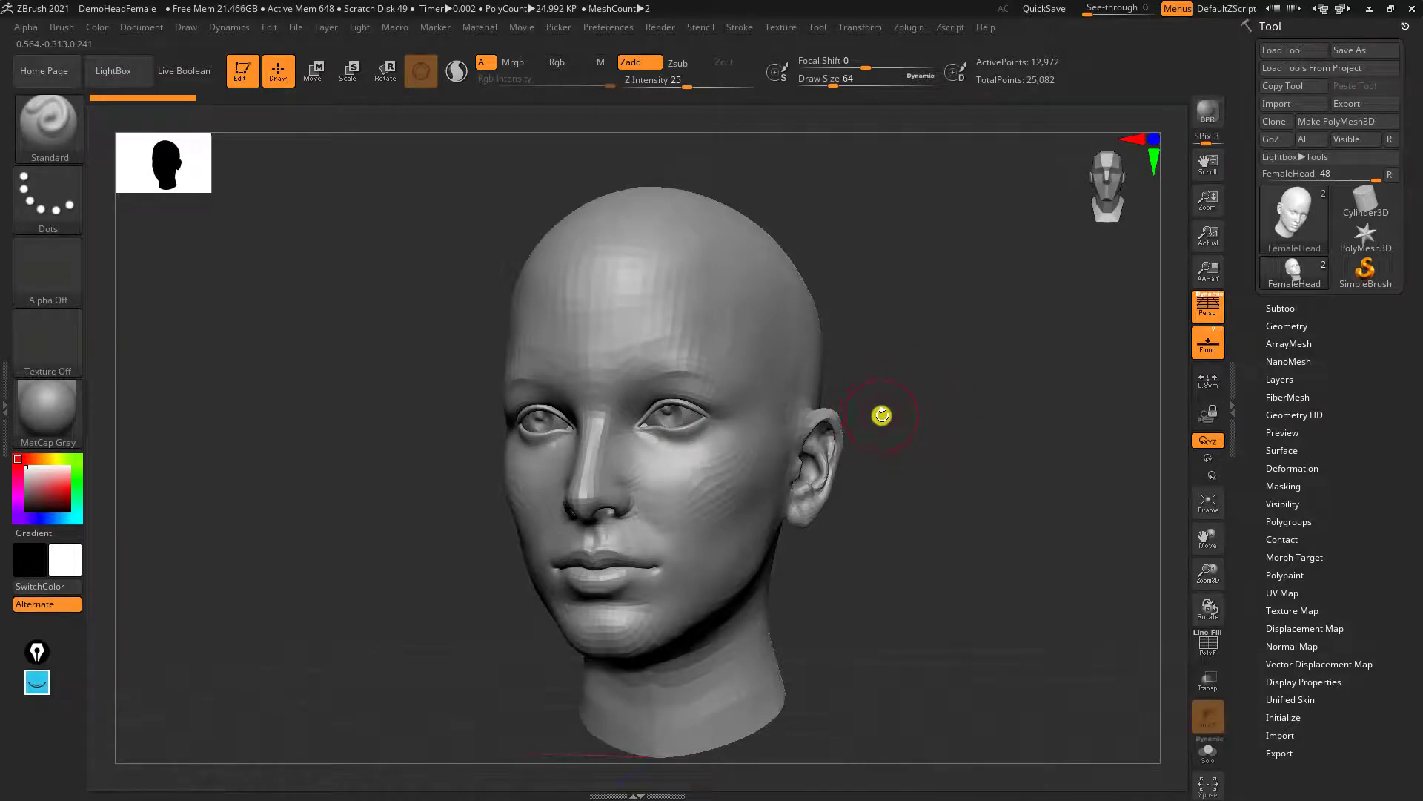
pyautogui.moveTo(876, 408)
pyautogui.mouseDown()
pyautogui.moveTo(861, 410)
pyautogui.moveTo(890, 403)
pyautogui.moveTo(864, 403)
pyautogui.moveTo(877, 400)
pyautogui.moveTo(909, 648)
pyautogui.moveTo(909, 632)
pyautogui.mouseUp()
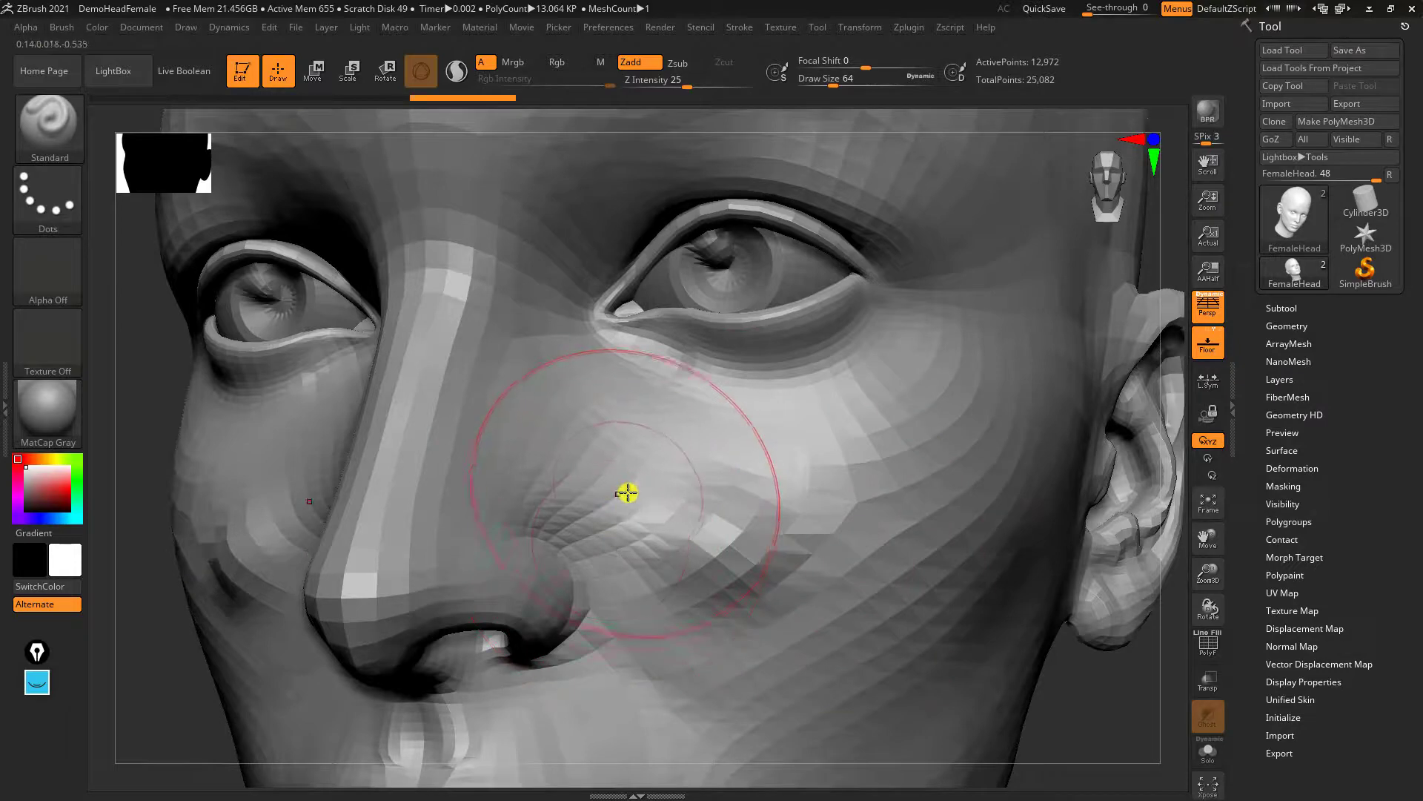
# Zoom further onto the cheek beside the nose and lips, then rotate the close-up slightly.
pyautogui.keyDown('ctrl'); pyautogui.moveTo(161, 374); pyautogui.dragTo(492, 341, button='right'); pyautogui.keyUp('ctrl')
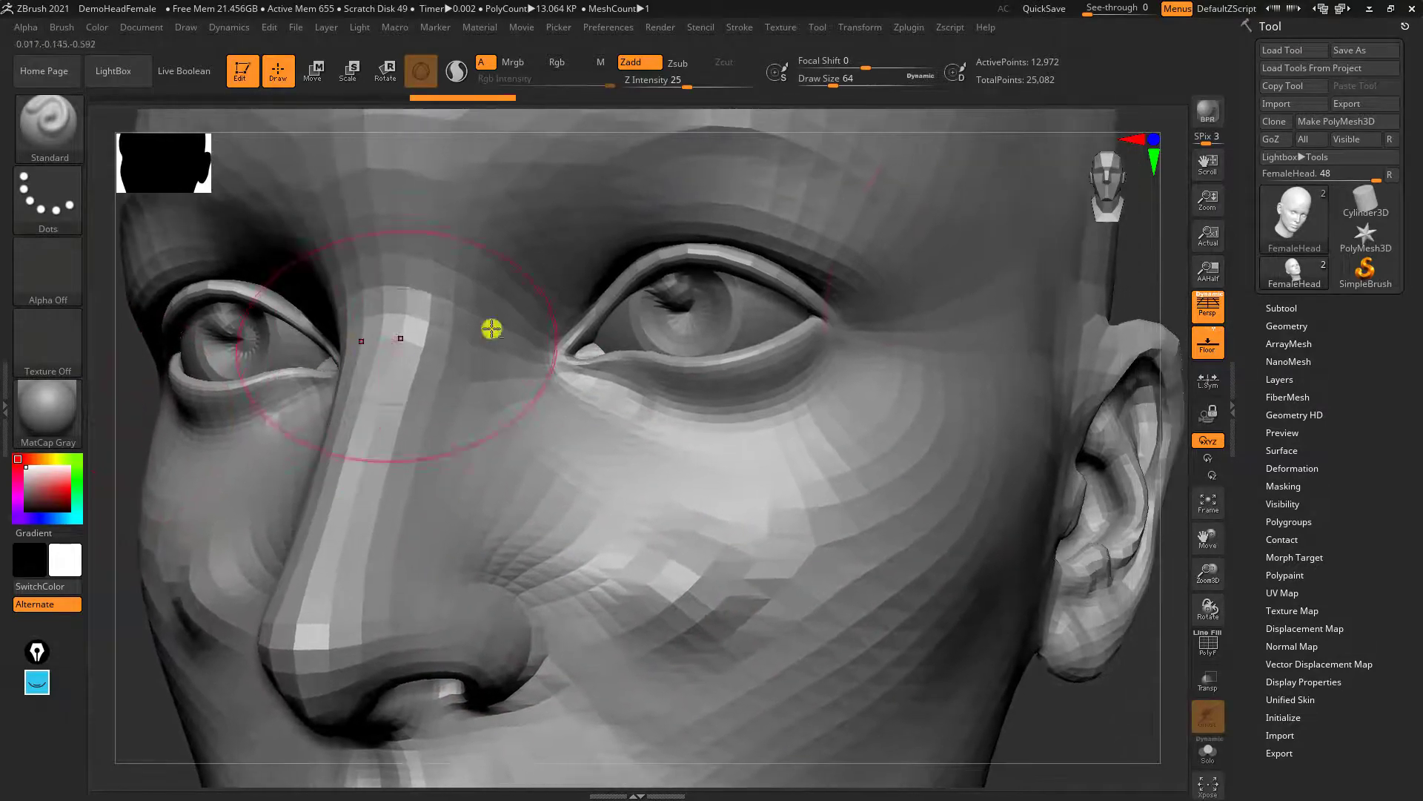
pyautogui.keyDown('ctrl'); pyautogui.moveTo(1143, 280); pyautogui.dragTo(1141, 359, button='right'); pyautogui.keyUp('ctrl')
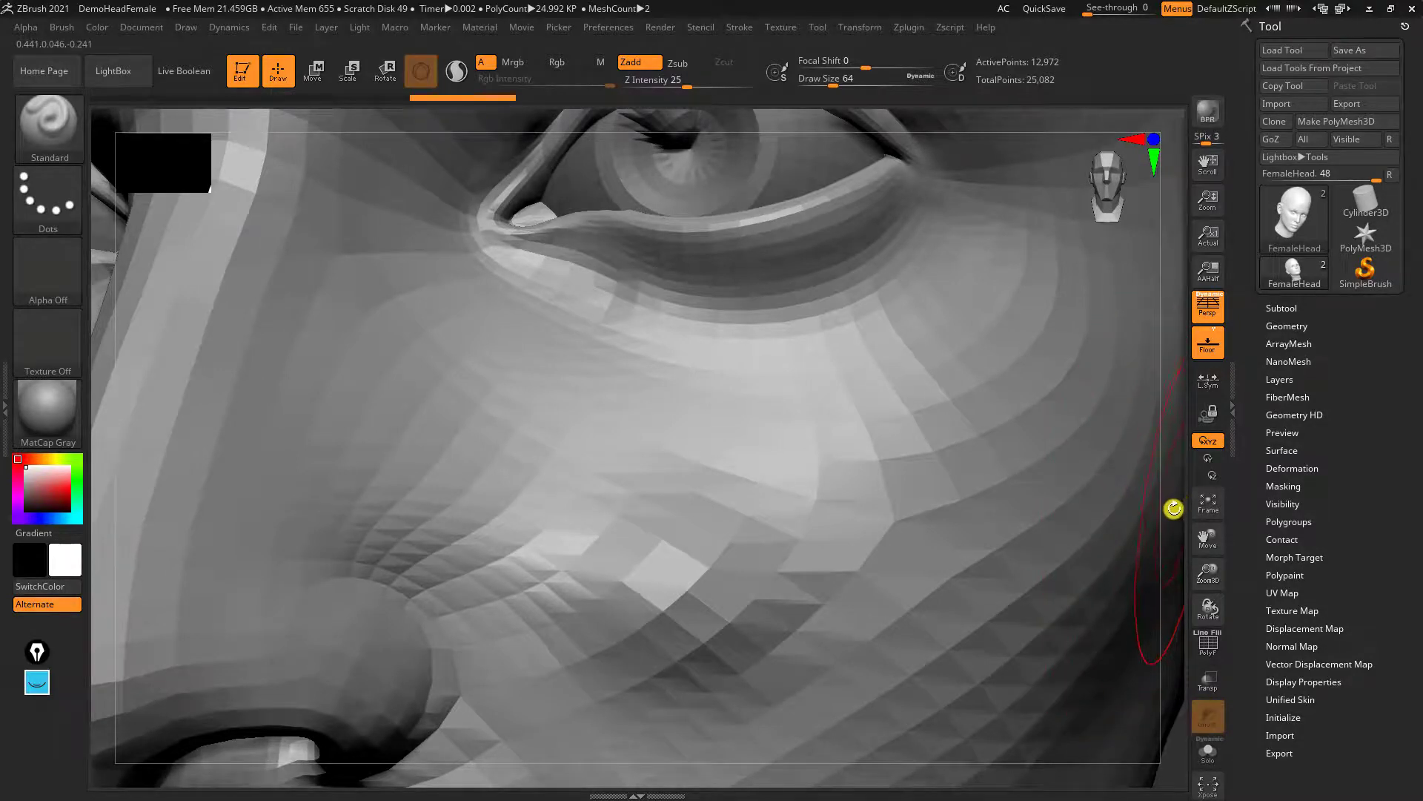
pyautogui.moveTo(1174, 502)
pyautogui.mouseDown()
pyautogui.moveTo(1059, 205)
pyautogui.moveTo(1026, 464)
pyautogui.moveTo(1038, 578)
pyautogui.moveTo(1147, 537)
pyautogui.moveTo(1201, 614)
pyautogui.moveTo(1159, 524)
pyautogui.mouseUp()
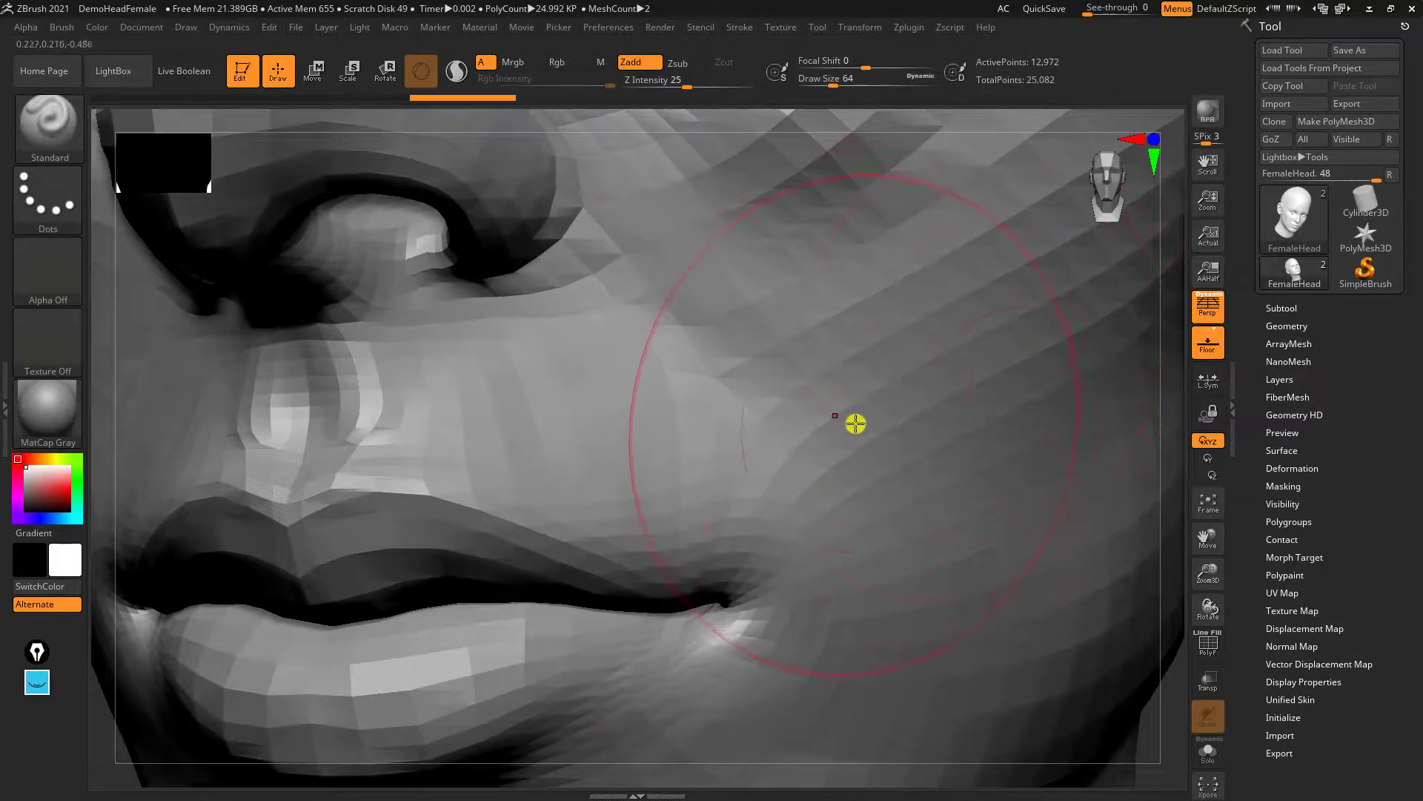
# Frame the DemoHeadFemale head, rotate it to a three-quarter angle, and refit it to the canvas.
pyautogui.press('f')
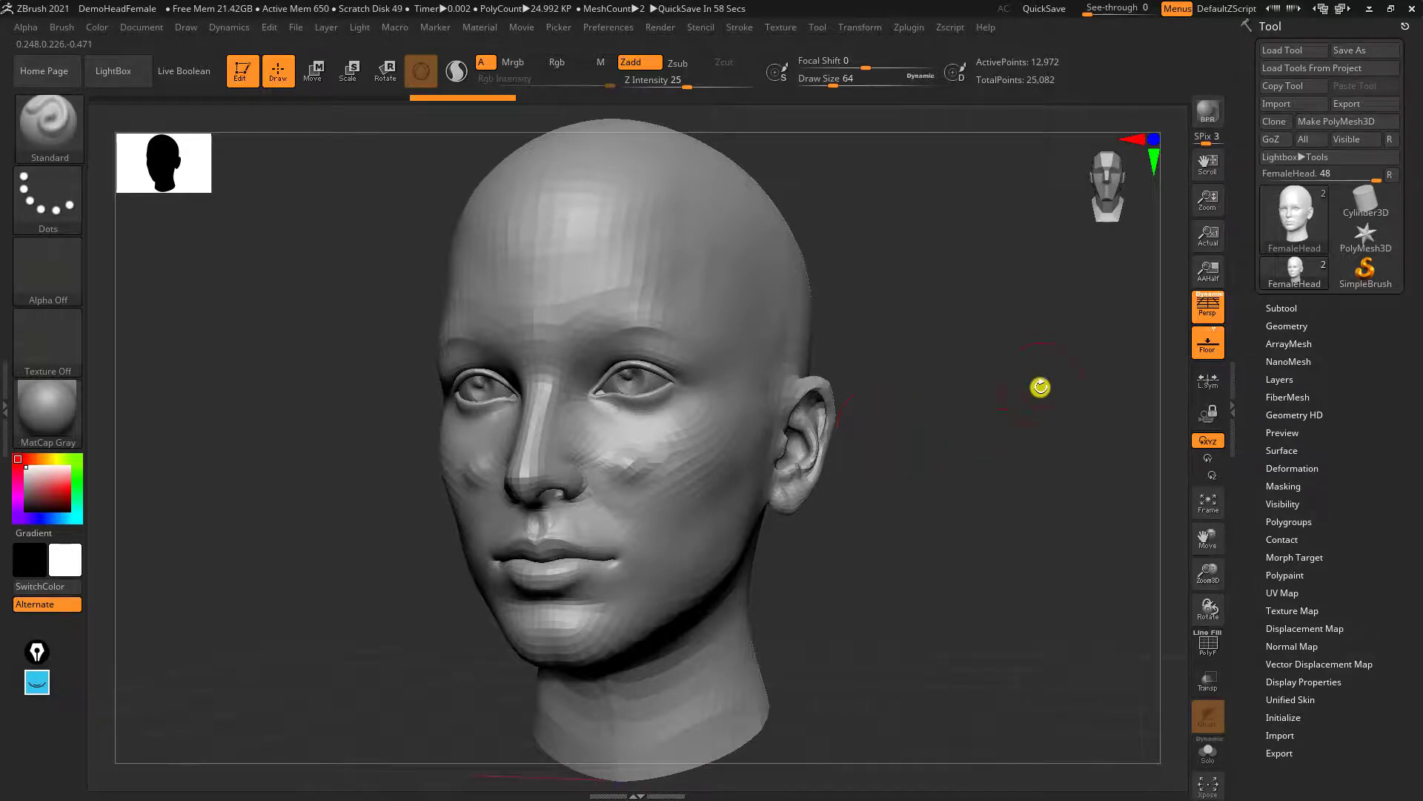
pyautogui.moveTo(1039, 384); pyautogui.dragTo(1083, 692)
pyautogui.press('f')
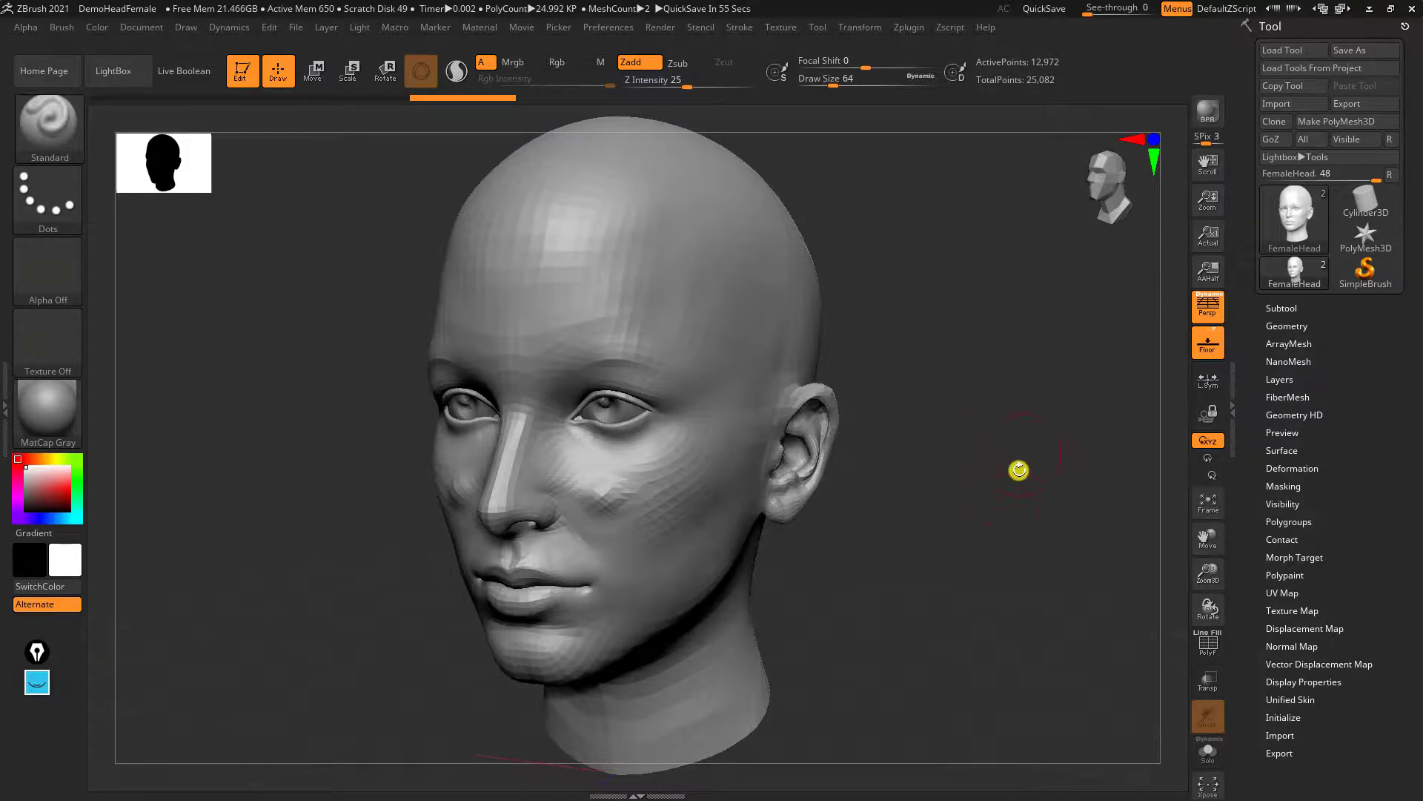
# Orbit the head to inspect its crown and underside, then snap it back to front view.
pyautogui.moveTo(1013, 448); pyautogui.dragTo(1035, 511)
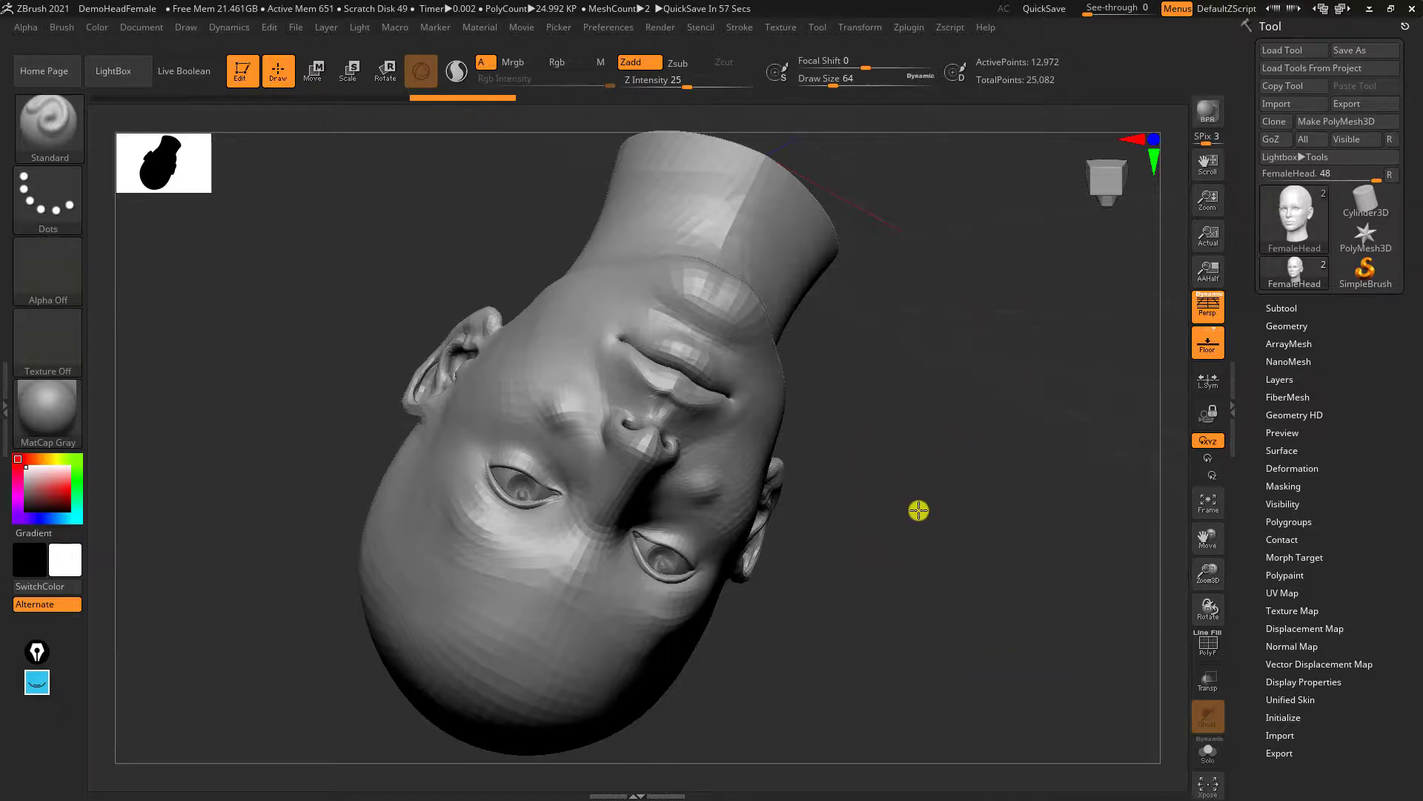
pyautogui.moveTo(918, 510)
pyautogui.mouseDown()
pyautogui.moveTo(937, 511)
pyautogui.moveTo(946, 474)
pyautogui.moveTo(991, 470)
pyautogui.moveTo(1001, 494)
pyautogui.moveTo(1032, 482)
pyautogui.moveTo(1026, 565)
pyautogui.moveTo(1035, 546)
pyautogui.moveTo(1009, 544)
pyautogui.moveTo(1013, 534)
pyautogui.moveTo(991, 559)
pyautogui.moveTo(972, 489)
pyautogui.moveTo(952, 545)
pyautogui.mouseUp()
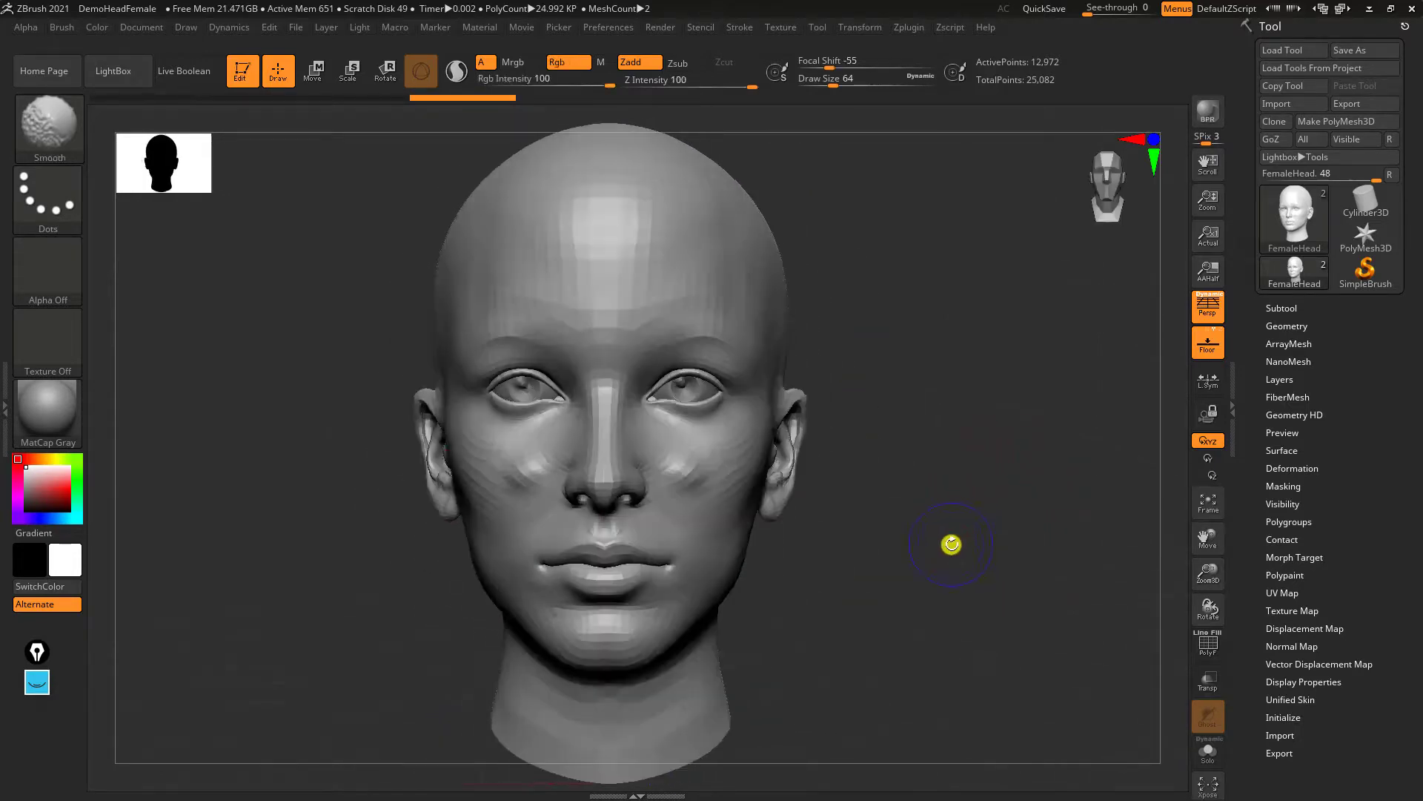